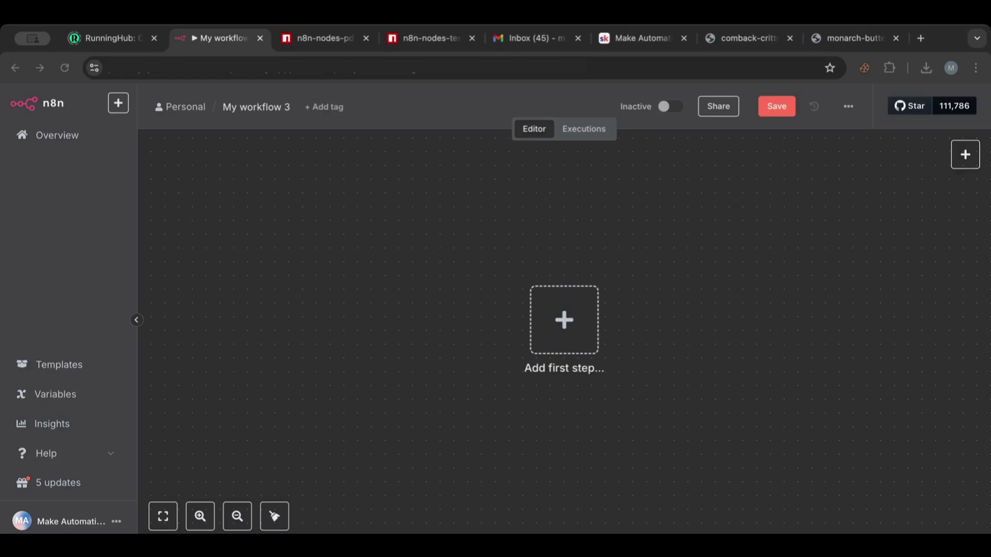
# Step: Examine the npm page of the n8n-nodes-pdfkit package, including its description and package details
pyautogui.click(316, 44)
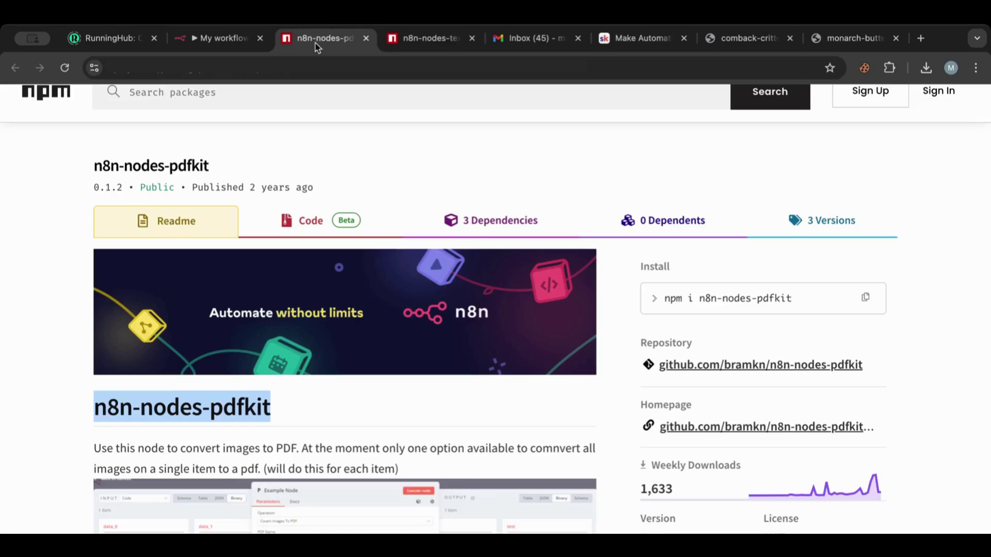
pyautogui.scroll(-9, 275, 172)
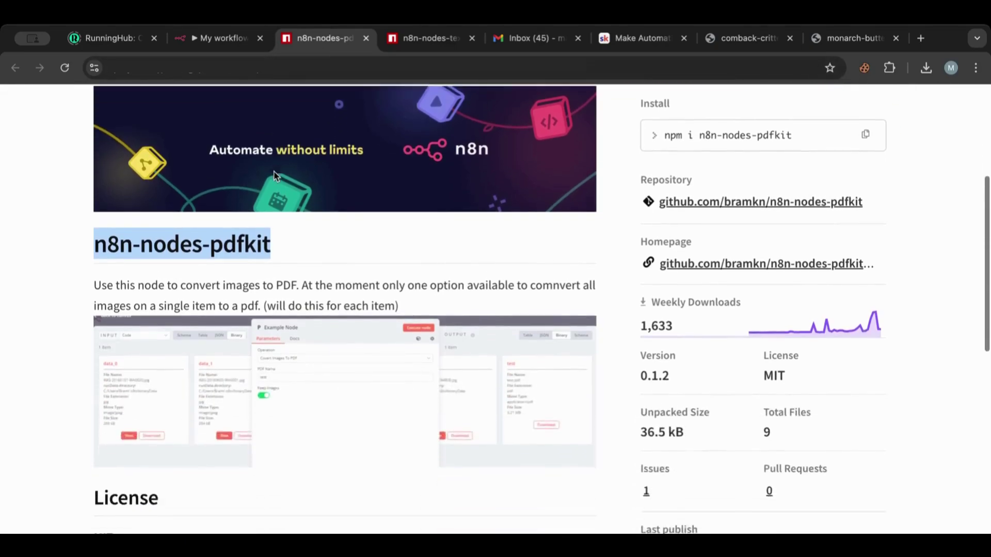
pyautogui.scroll(5, 276, 177)
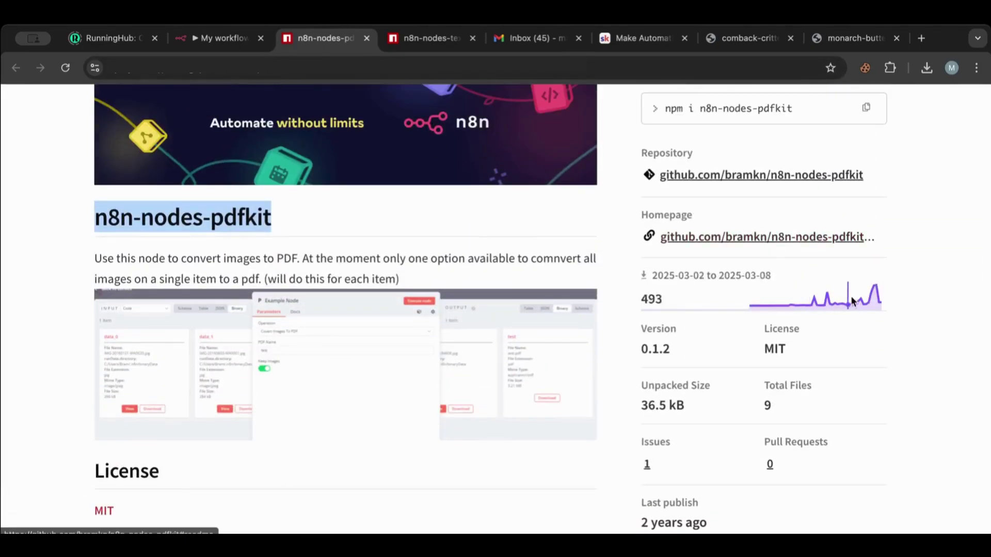
pyautogui.scroll(-6, 720, 352)
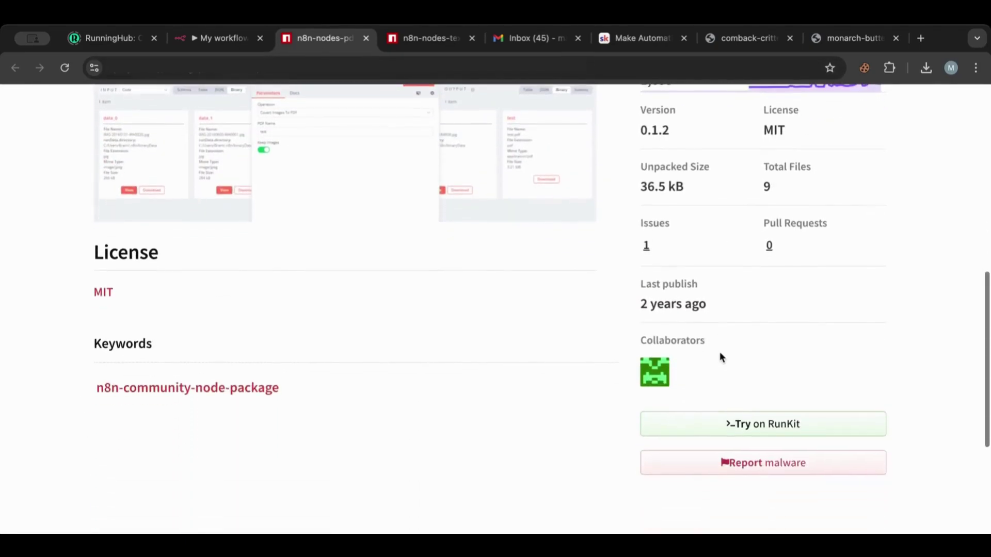
# Step: Return to n8n, dismiss the save prompt without leaving the workflow, and look through the community nodes in the settings
pyautogui.click(200, 42)
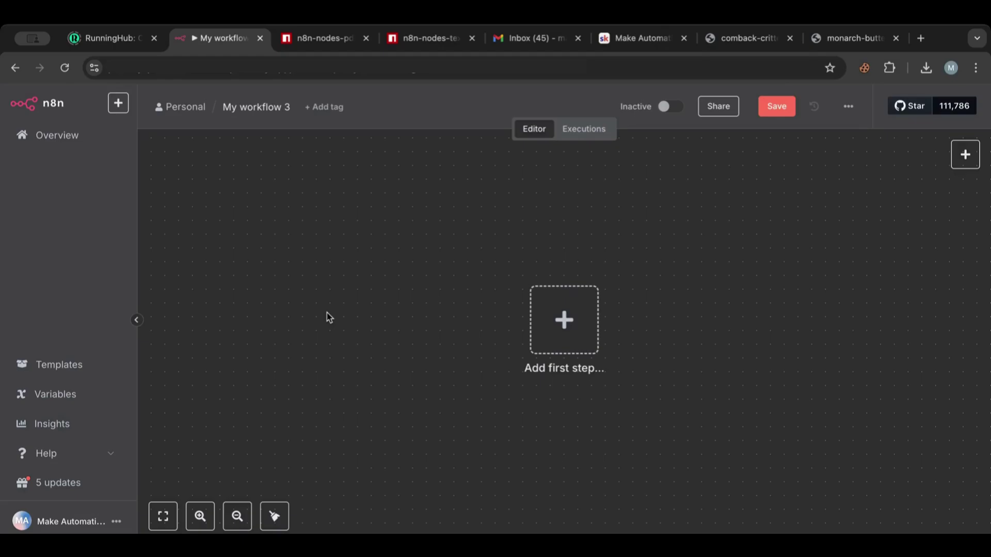
pyautogui.click(116, 522)
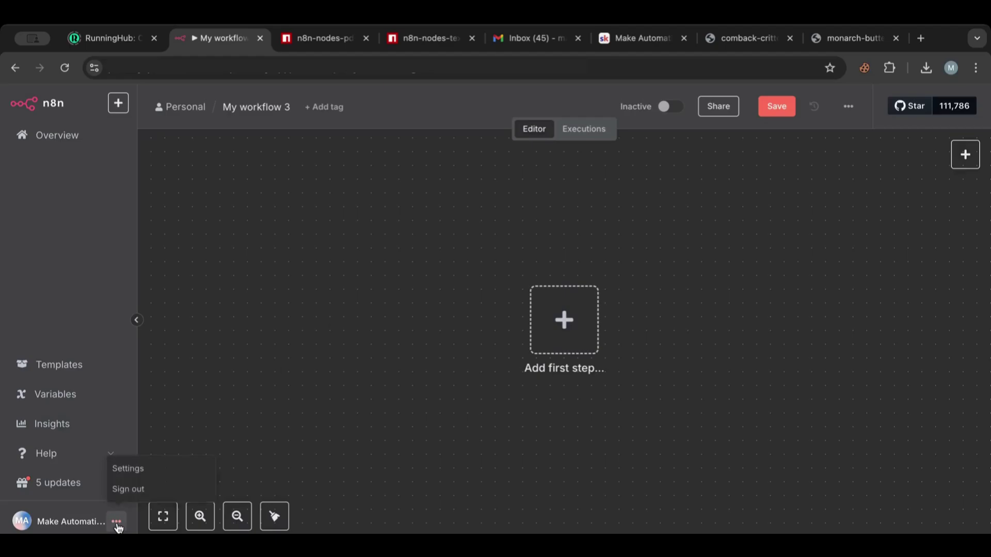
pyautogui.click(146, 468)
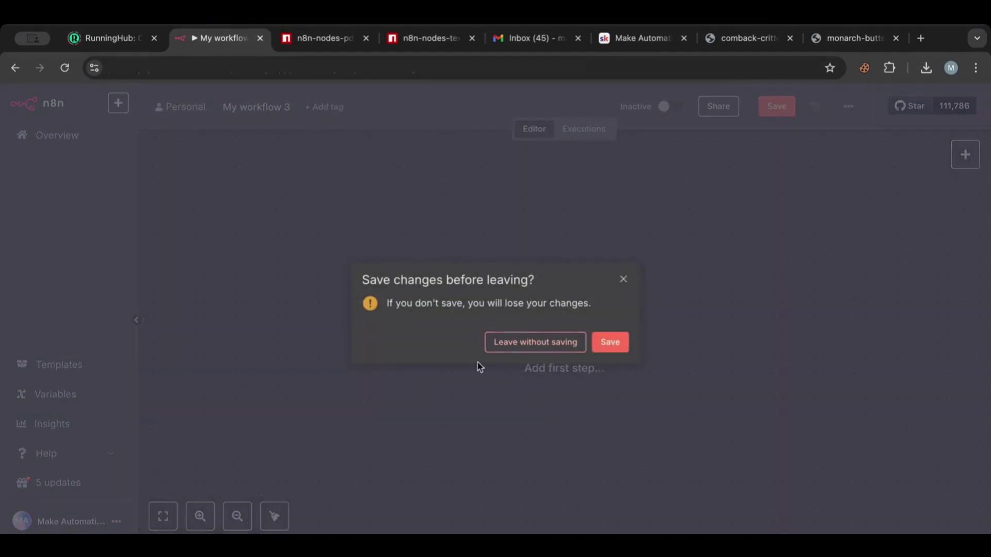
pyautogui.click(624, 282)
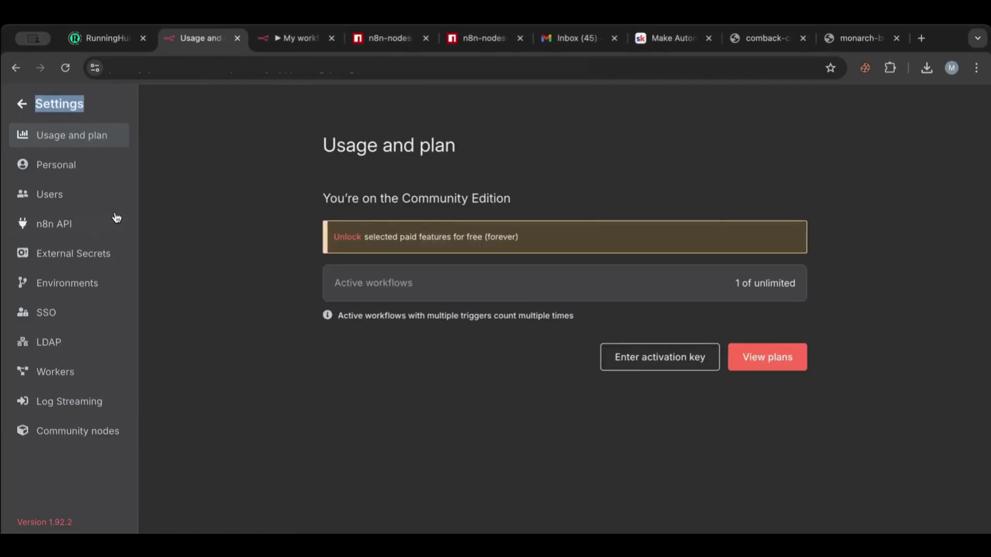
pyautogui.click(72, 435)
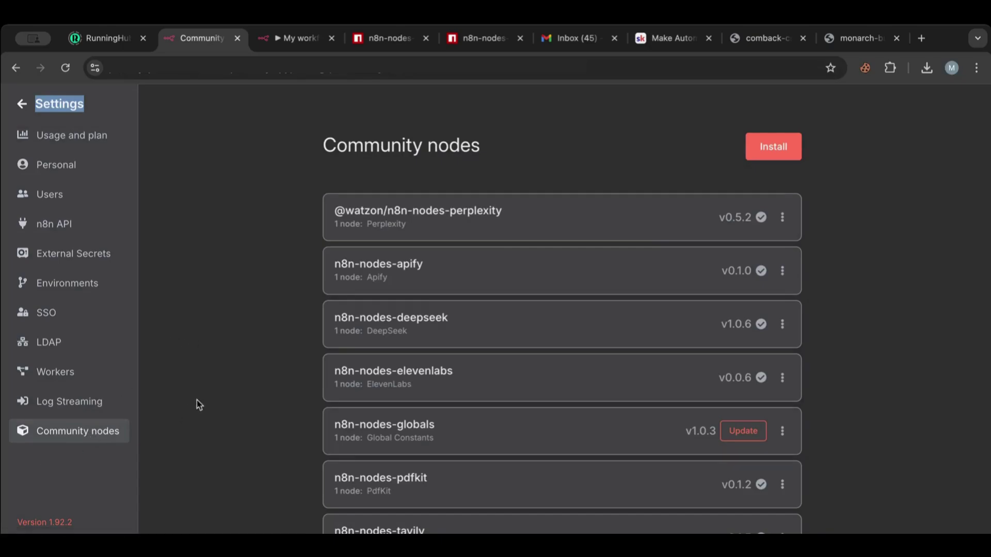
pyautogui.scroll(-1, 270, 374)
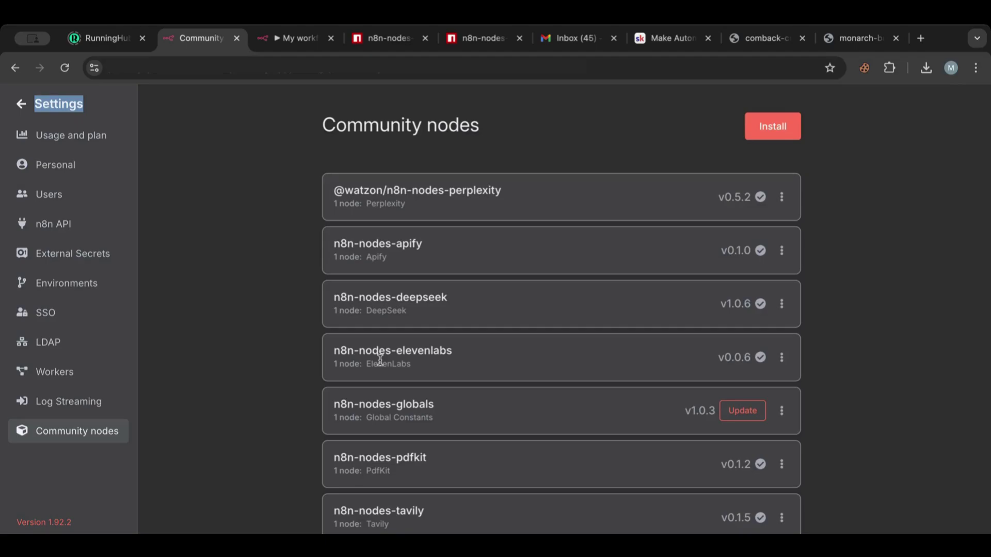
# Step: Open the community node install form and copy the package name n8n-nodes-pdfkit from its npm page
pyautogui.click(768, 127)
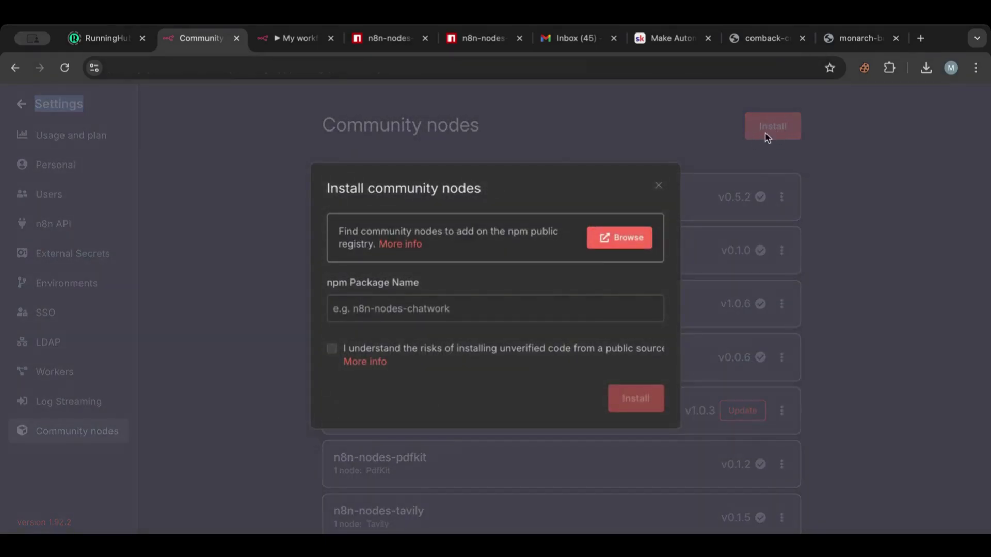
pyautogui.click(382, 38)
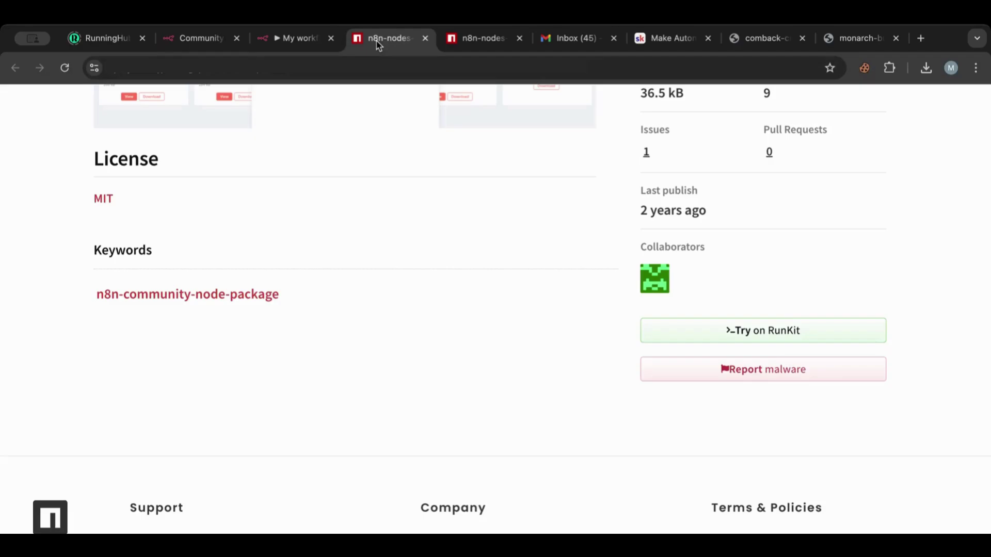
pyautogui.scroll(15, 276, 244)
pyautogui.scroll(-3, 274, 237)
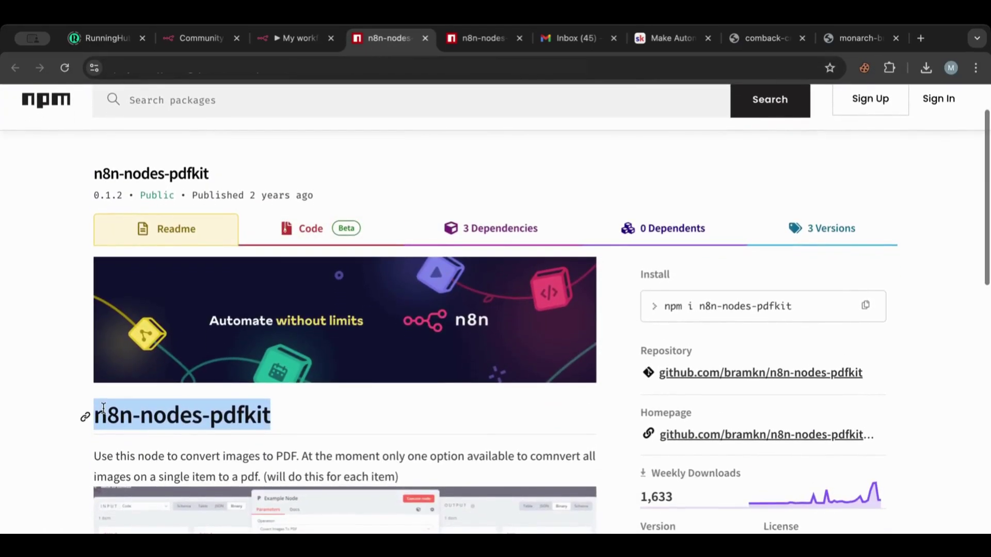
pyautogui.moveTo(95, 413); pyautogui.dragTo(104, 410)
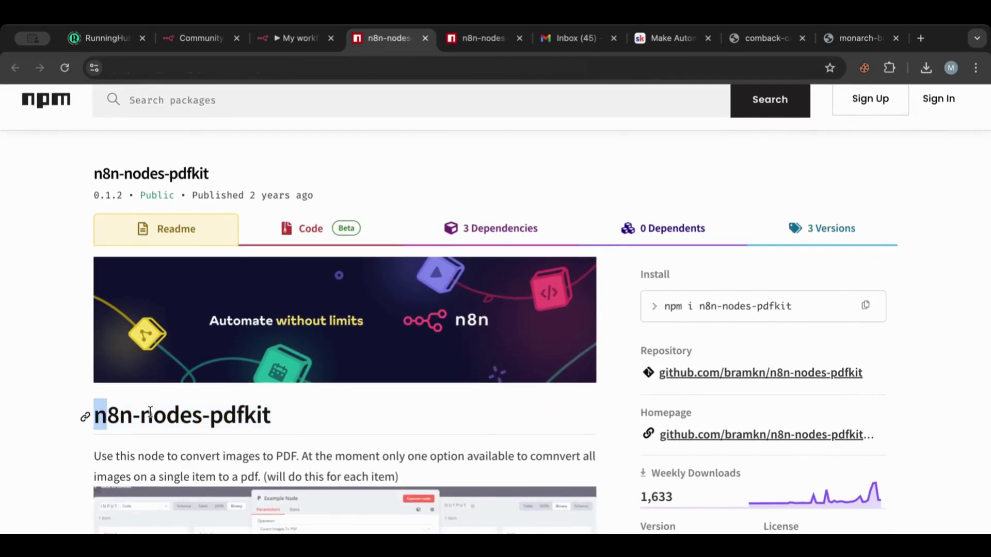
pyautogui.click(162, 423)
pyautogui.moveTo(274, 414); pyautogui.dragTo(98, 410)
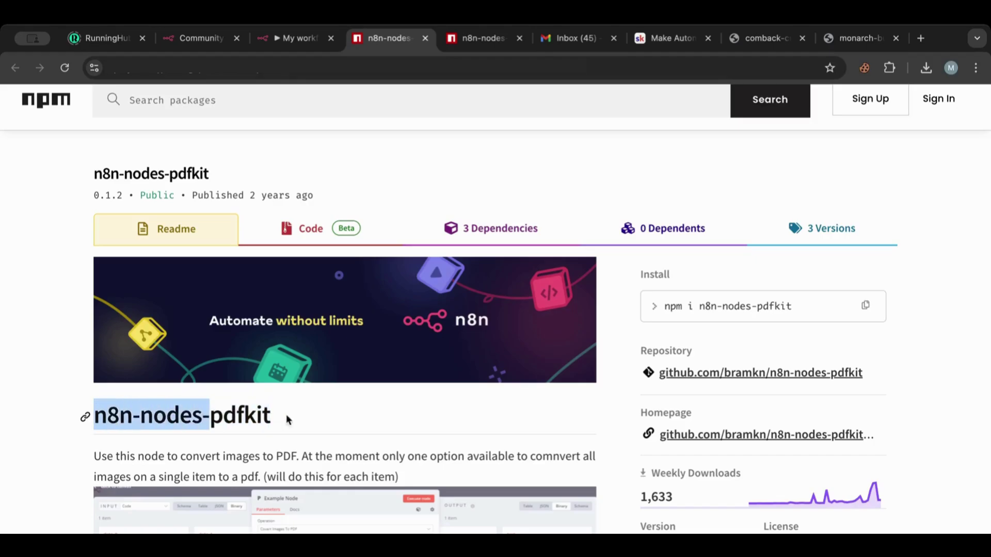
pyautogui.moveTo(272, 416); pyautogui.dragTo(97, 408)
pyautogui.hotkey('ctrl', 'c')
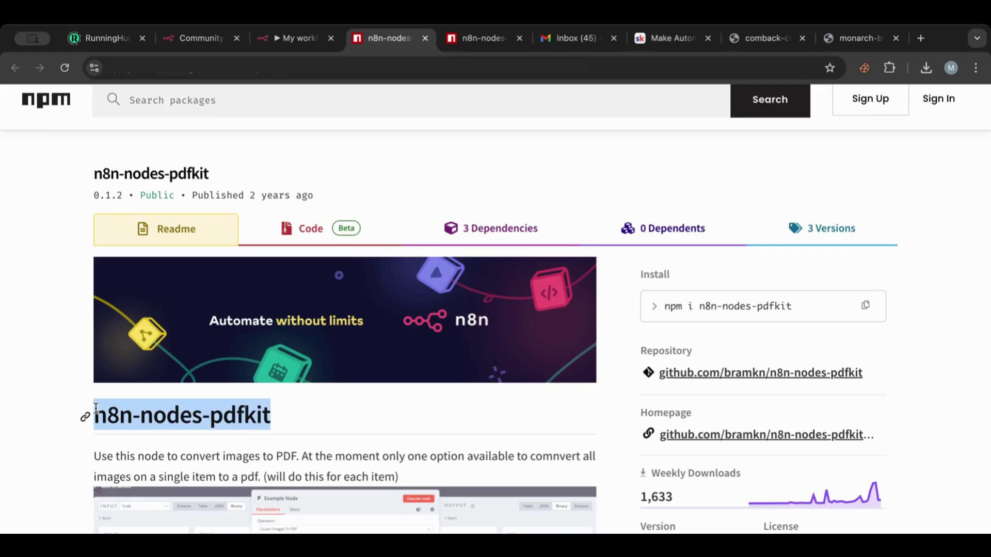
# Step: Enter n8n-nodes-pdfkit as the npm package name, toggle the risk acknowledgement, and close the form without installing
pyautogui.click(212, 41)
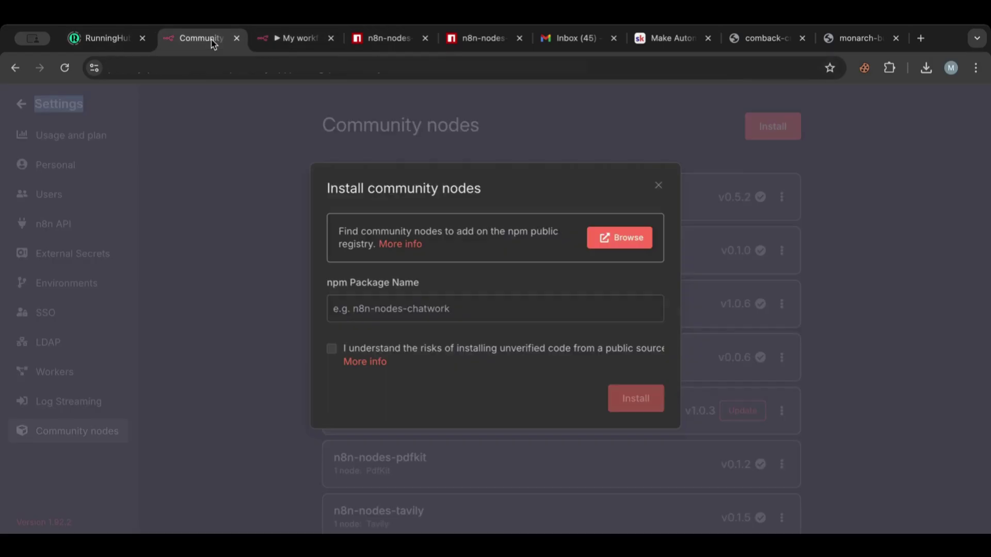
pyautogui.click(351, 311)
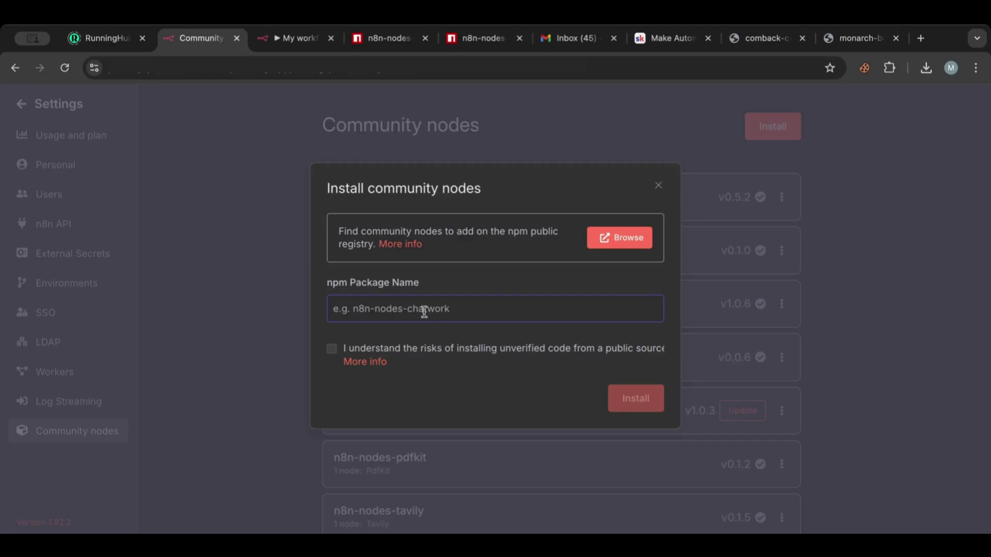
pyautogui.hotkey('ctrl', 'v')
pyautogui.click(332, 350)
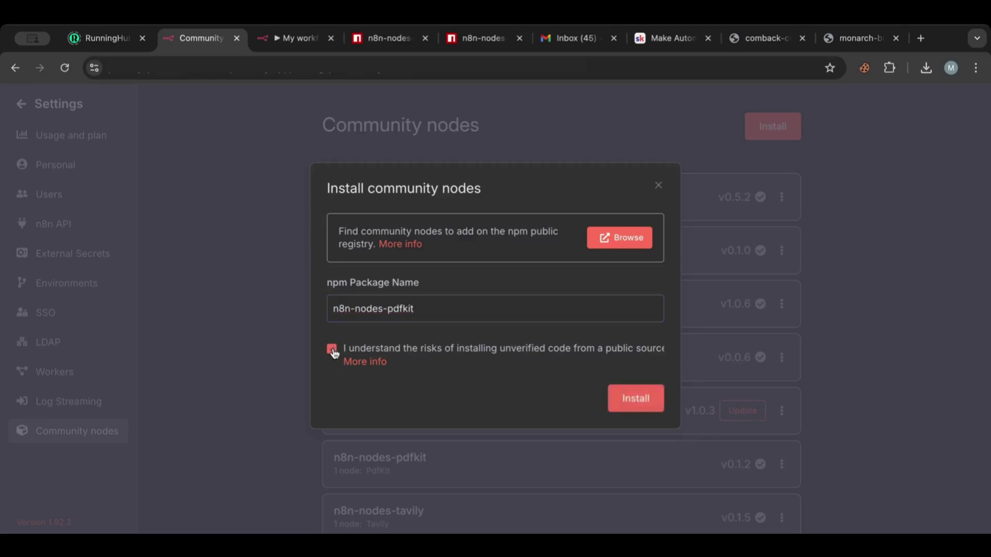
pyautogui.click(332, 350)
pyautogui.click(658, 185)
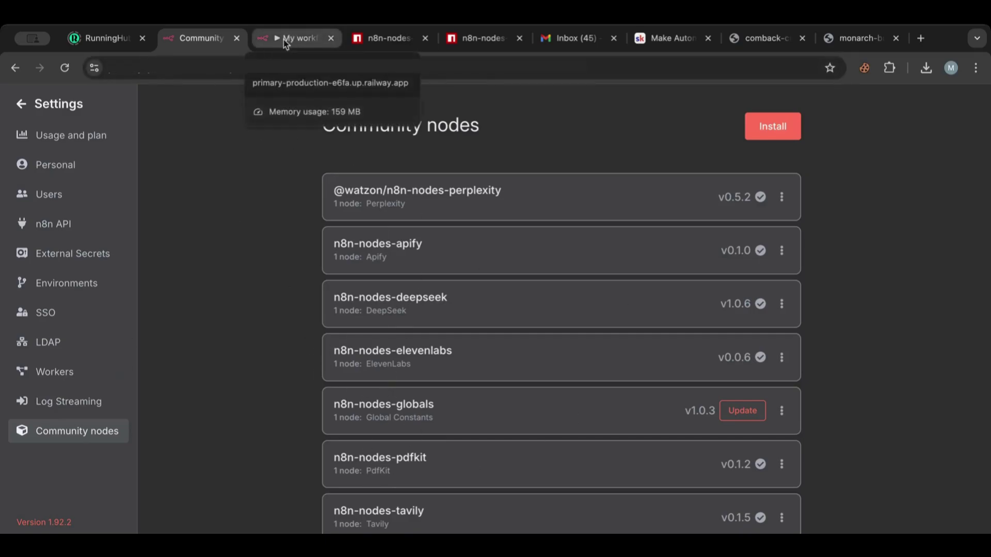
# Step: Switch to the empty workflow and rename it PDFKit
pyautogui.click(304, 41)
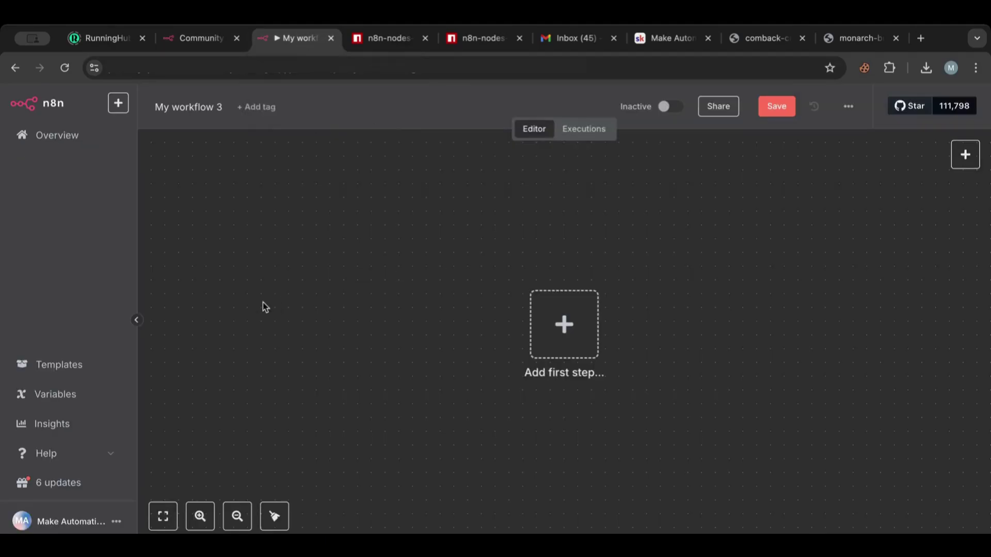
pyautogui.click(197, 108)
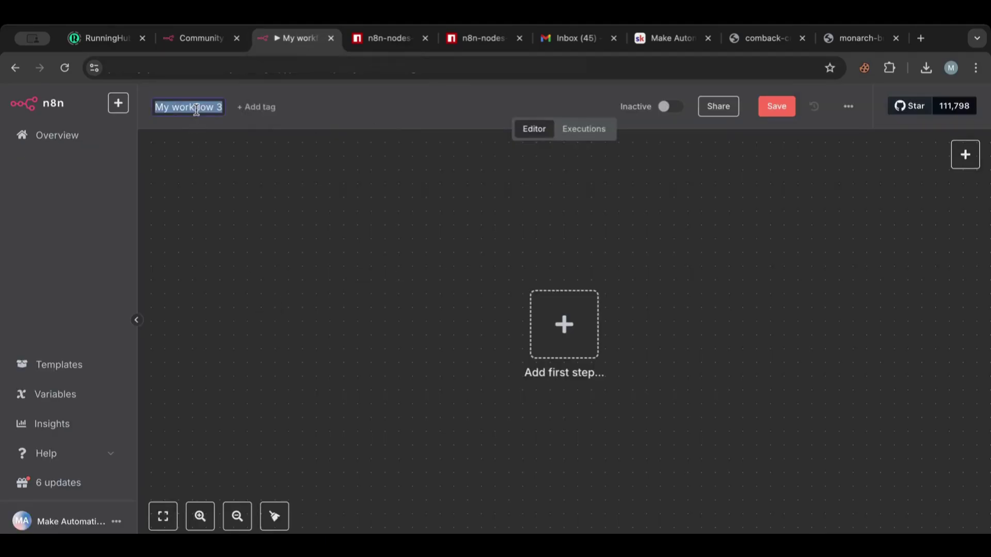
pyautogui.write('PDF')
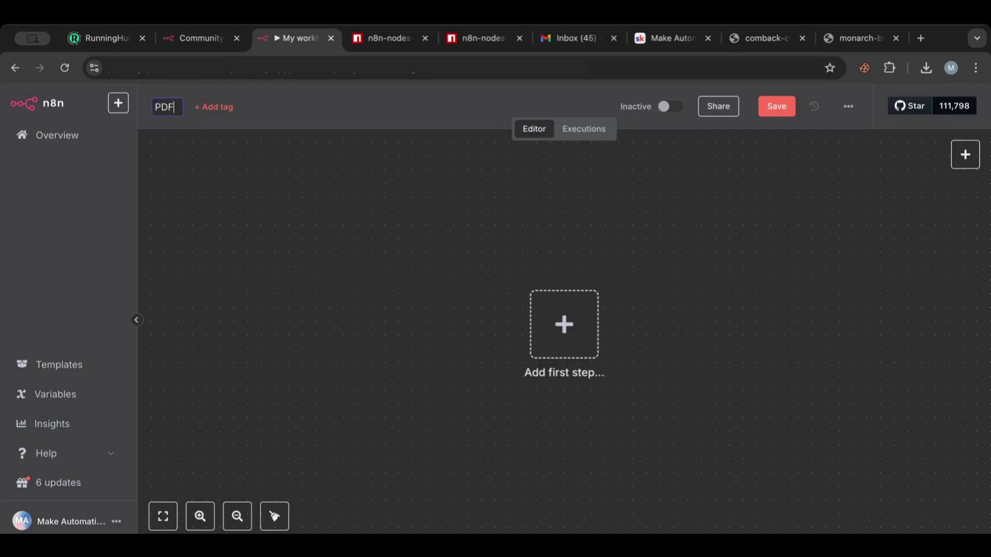
pyautogui.write('Kit')
pyautogui.press('Return')
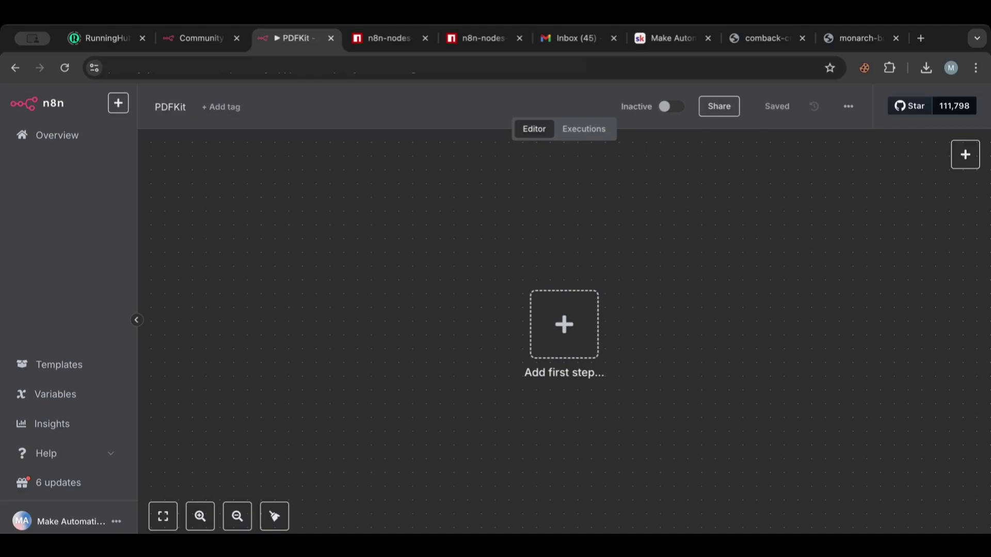
# Step: Add a manual trigger as the workflow's first step and reposition it on the left part of the canvas
pyautogui.moveTo(582, 332); pyautogui.dragTo(487, 336)
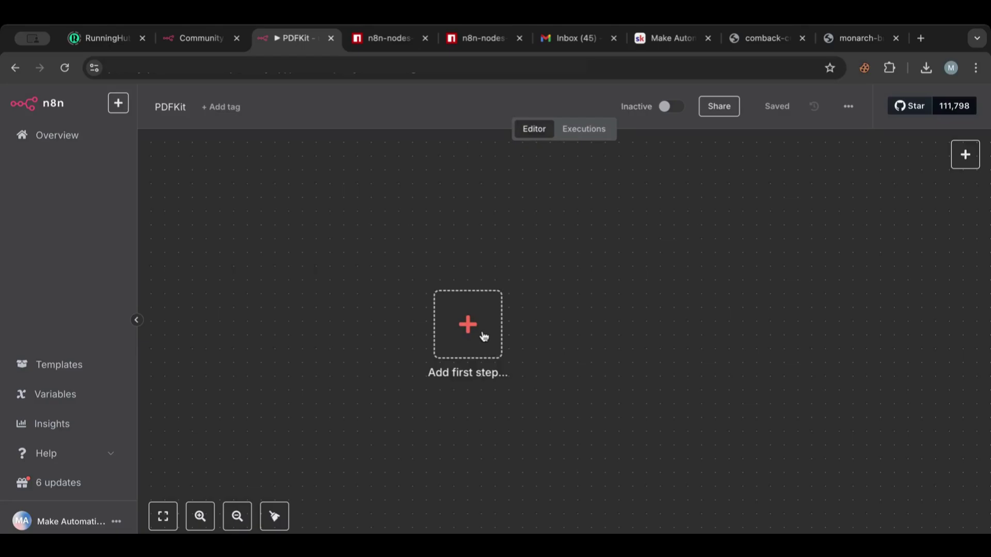
pyautogui.moveTo(488, 336); pyautogui.dragTo(533, 314)
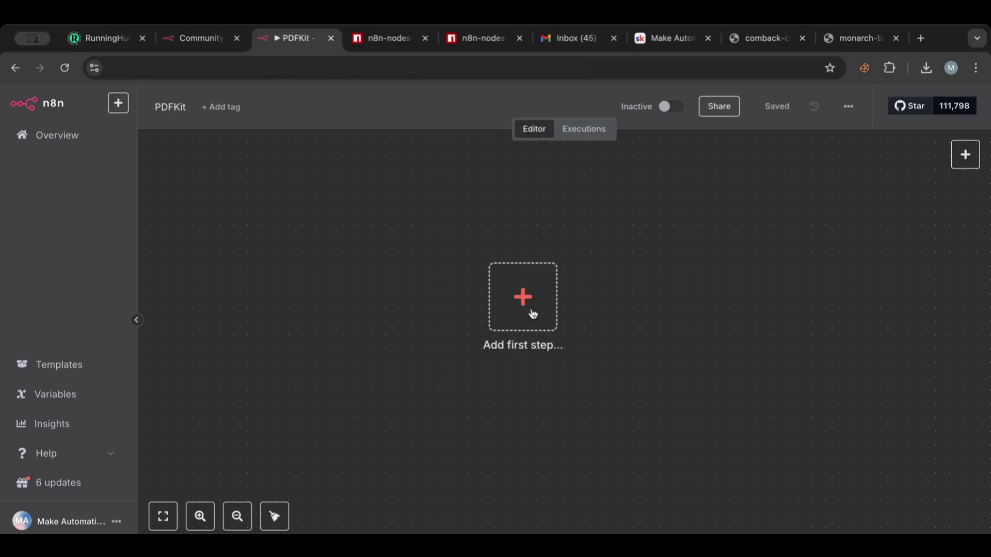
pyautogui.moveTo(534, 313)
pyautogui.mouseDown()
pyautogui.moveTo(420, 342)
pyautogui.moveTo(548, 322)
pyautogui.mouseUp()
pyautogui.click(537, 312)
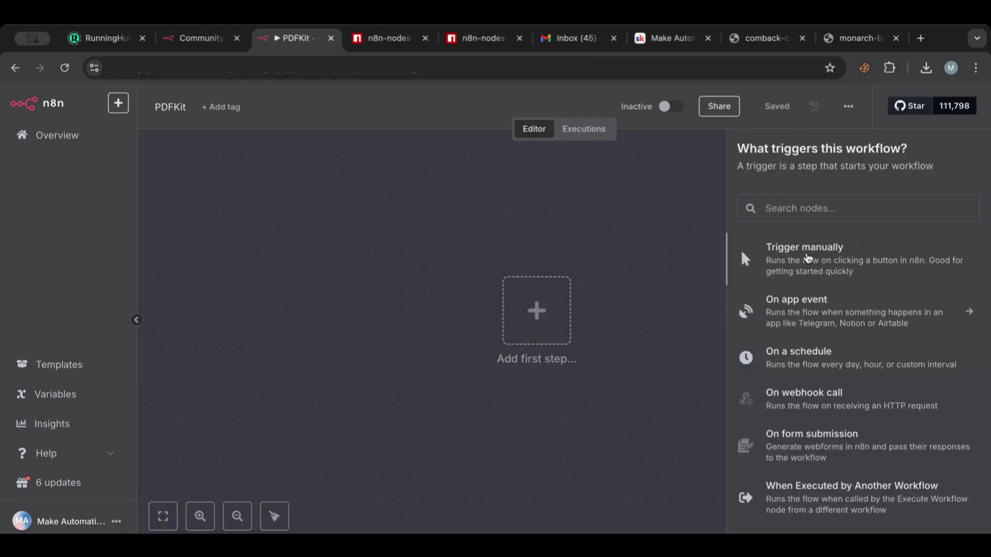
pyautogui.click(804, 258)
pyautogui.moveTo(559, 371); pyautogui.dragTo(339, 345)
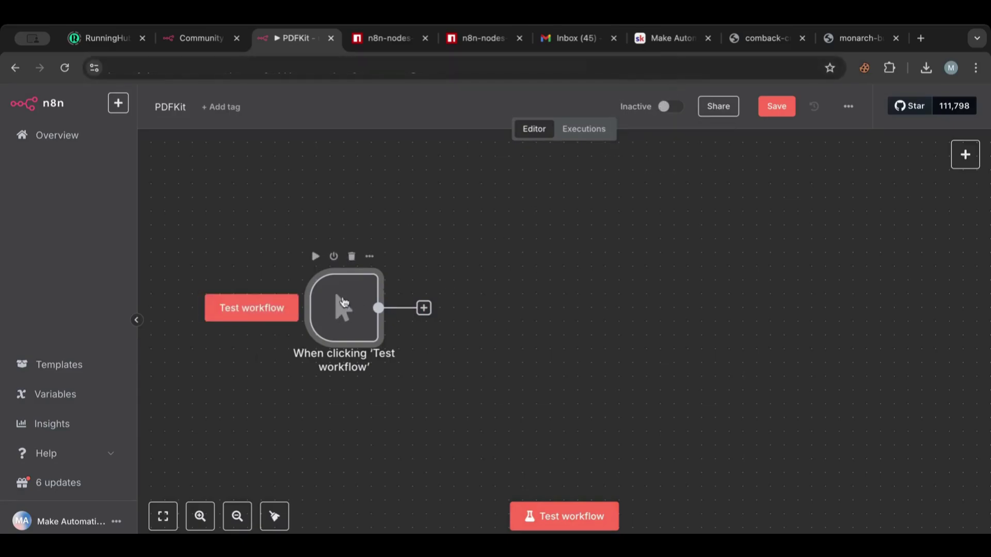
pyautogui.moveTo(340, 312)
pyautogui.mouseDown()
pyautogui.moveTo(316, 290)
pyautogui.moveTo(359, 276)
pyautogui.moveTo(352, 312)
pyautogui.mouseUp()
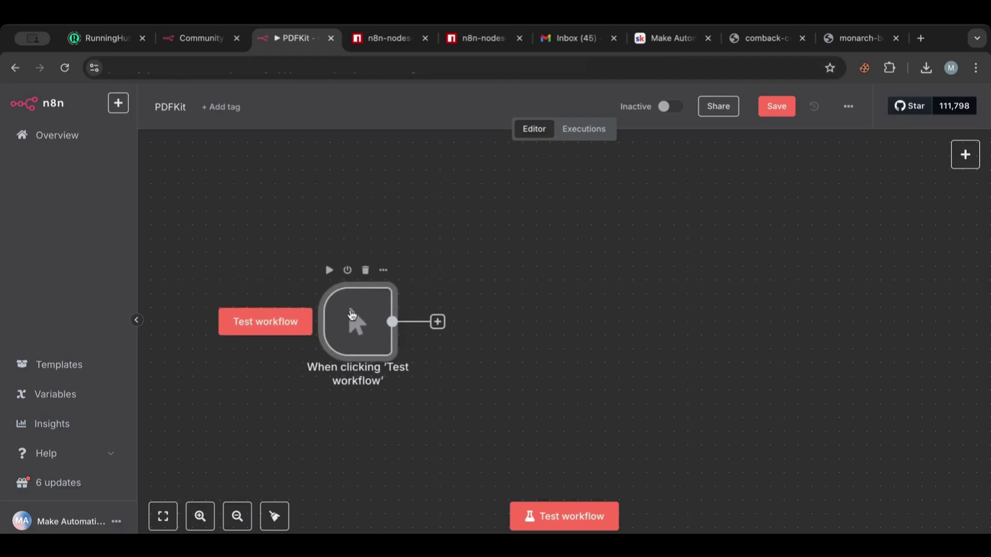
pyautogui.moveTo(352, 313)
pyautogui.mouseDown()
pyautogui.moveTo(353, 272)
pyautogui.moveTo(354, 296)
pyautogui.mouseUp()
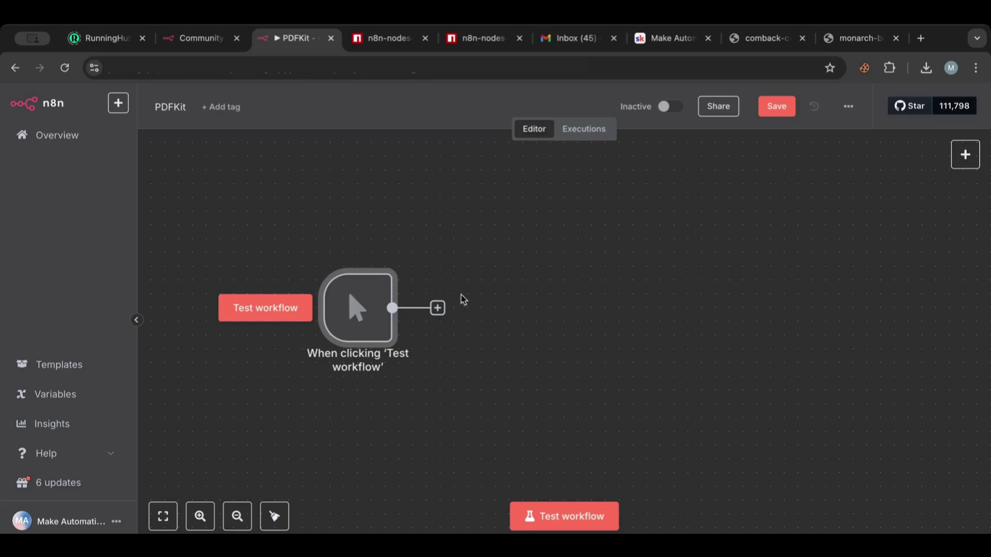
# Step: Add a PdfKit node after the manual trigger, keep its default parameters, and return to the canvas
pyautogui.click(438, 312)
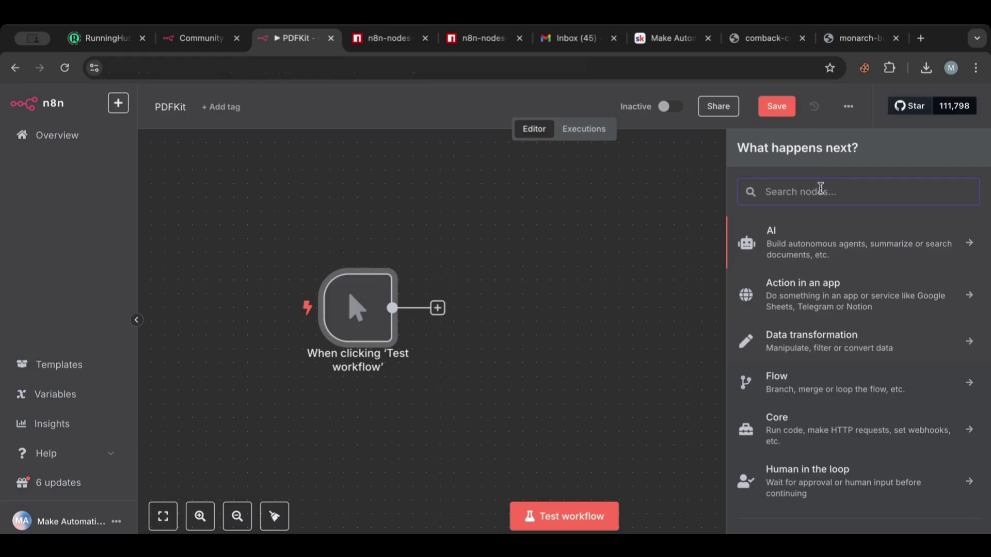
pyautogui.write('pdf')
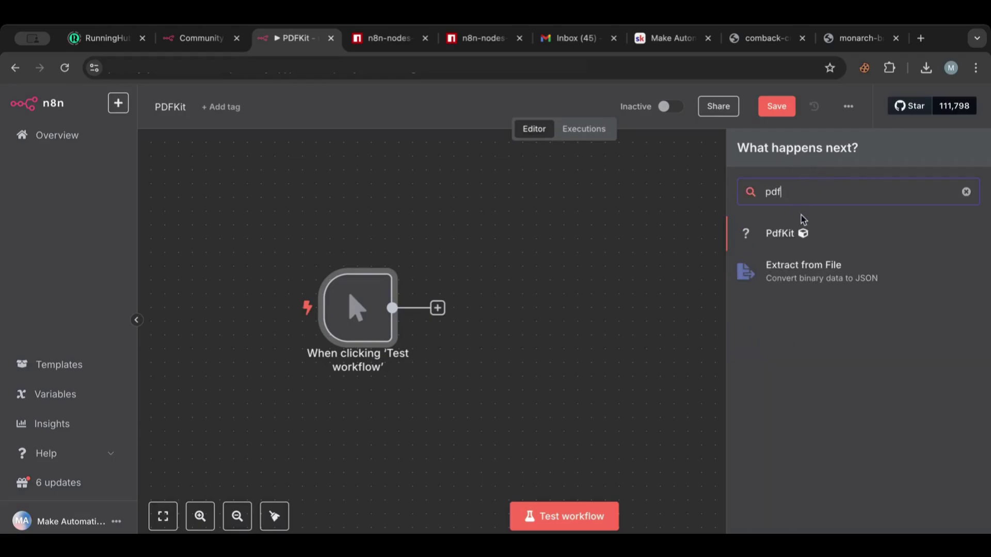
pyautogui.click(856, 234)
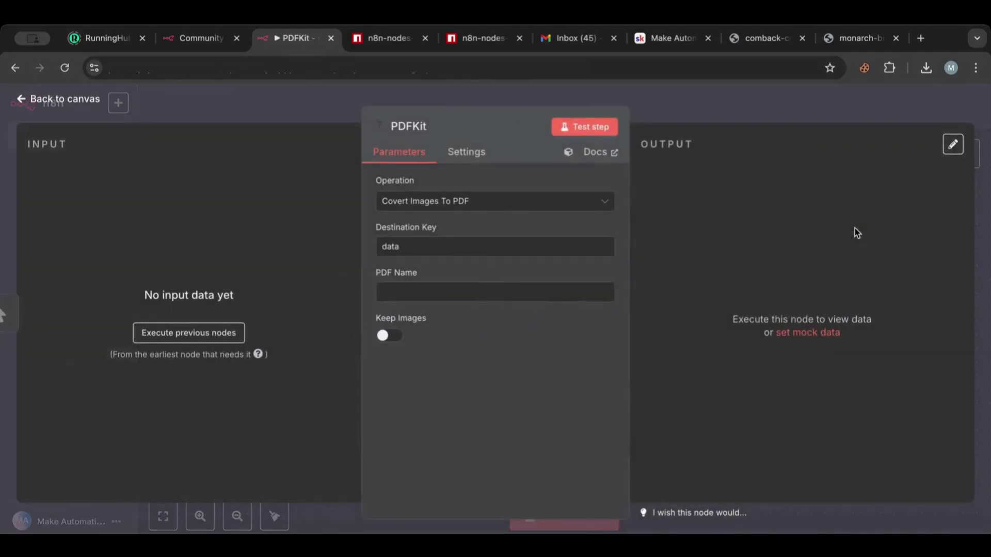
pyautogui.click(68, 101)
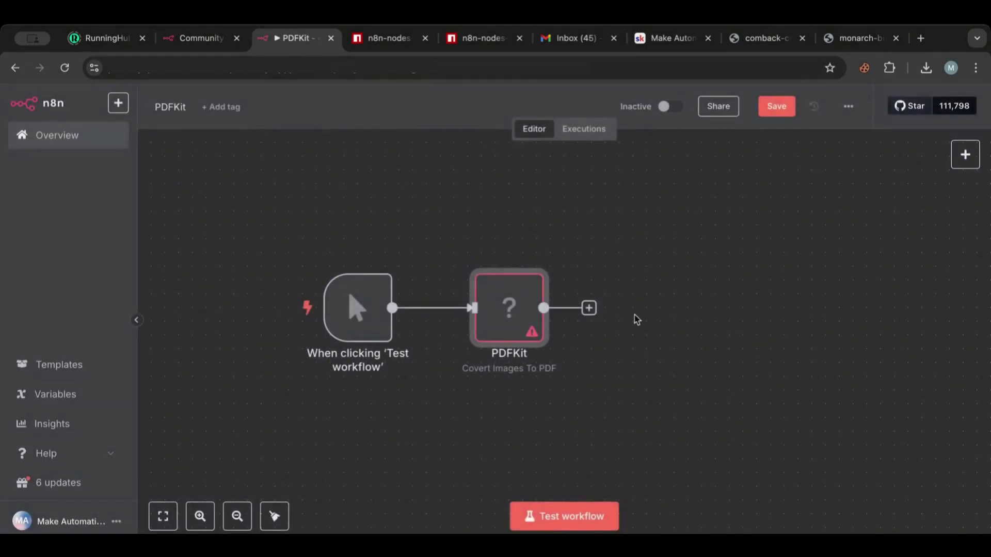
# Step: Move the PDFKit node well to the right of the manual trigger and delete the connection between them
pyautogui.moveTo(508, 316); pyautogui.dragTo(737, 302)
pyautogui.click(542, 296)
pyautogui.moveTo(753, 300); pyautogui.dragTo(732, 307)
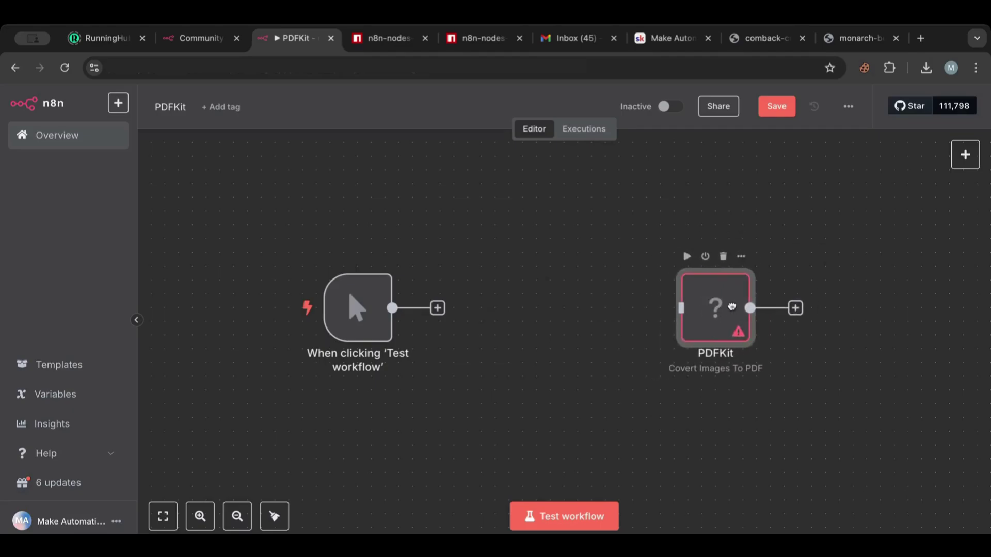
# Step: Add an HTTP Request node after the manual trigger, keep its default parameters, and return to the canvas
pyautogui.click(573, 290)
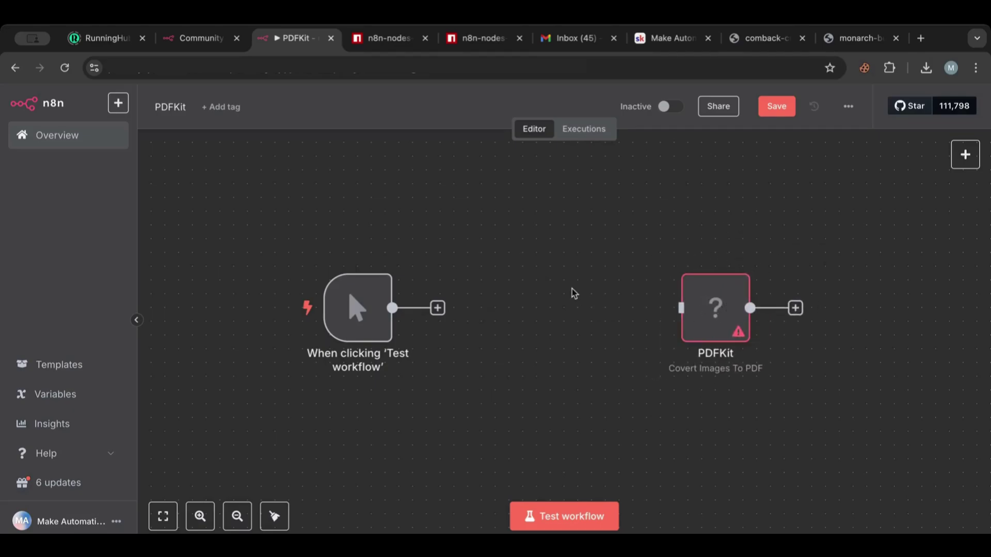
pyautogui.moveTo(372, 334)
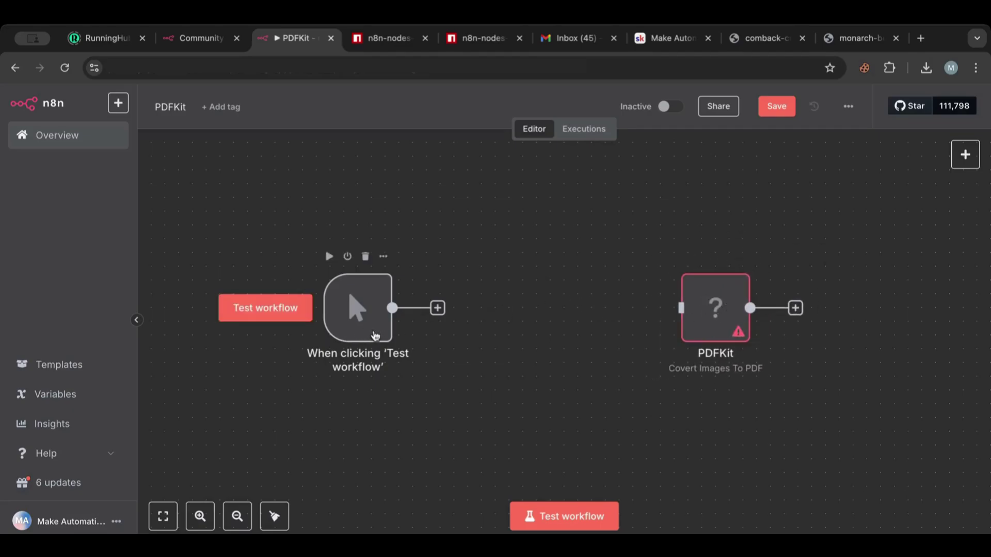
pyautogui.click(437, 309)
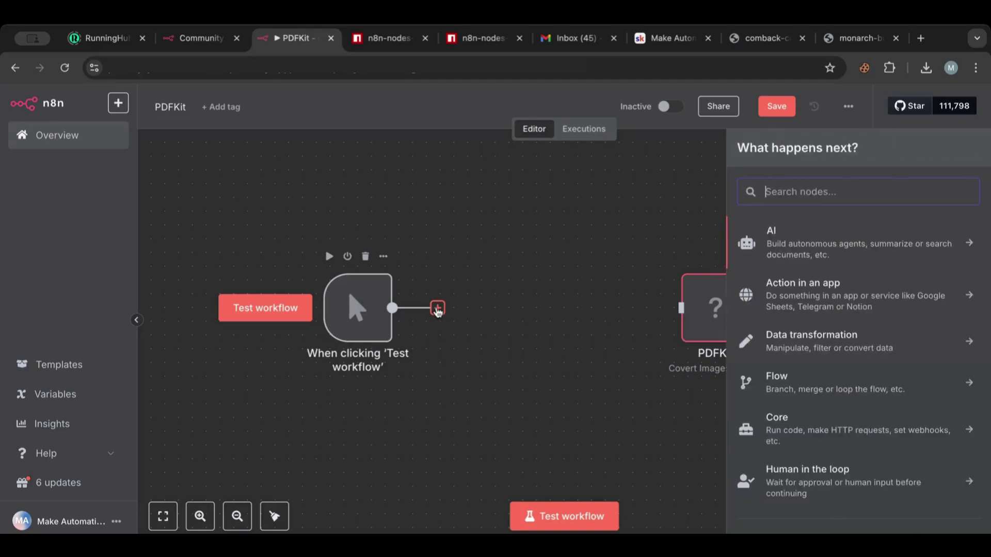
pyautogui.write('htt')
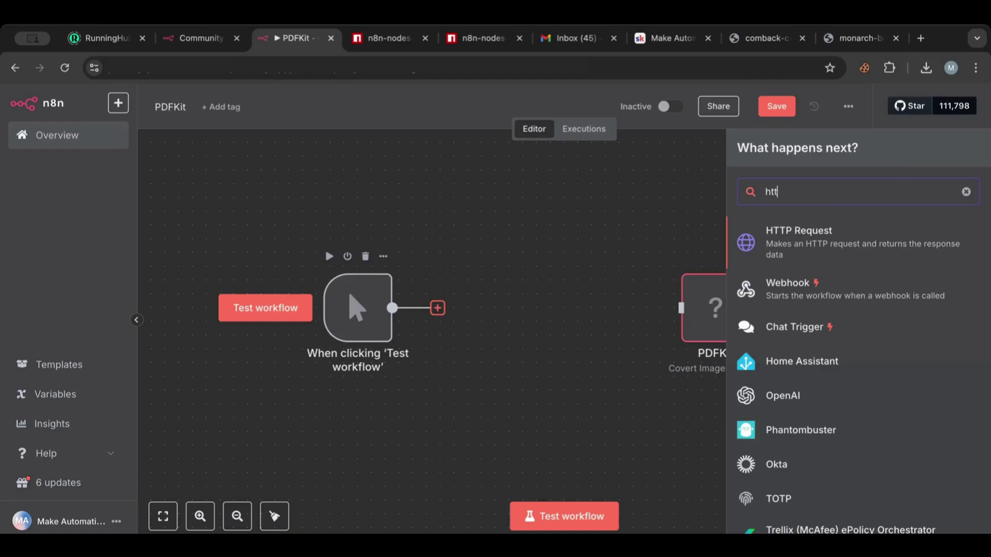
pyautogui.click(793, 245)
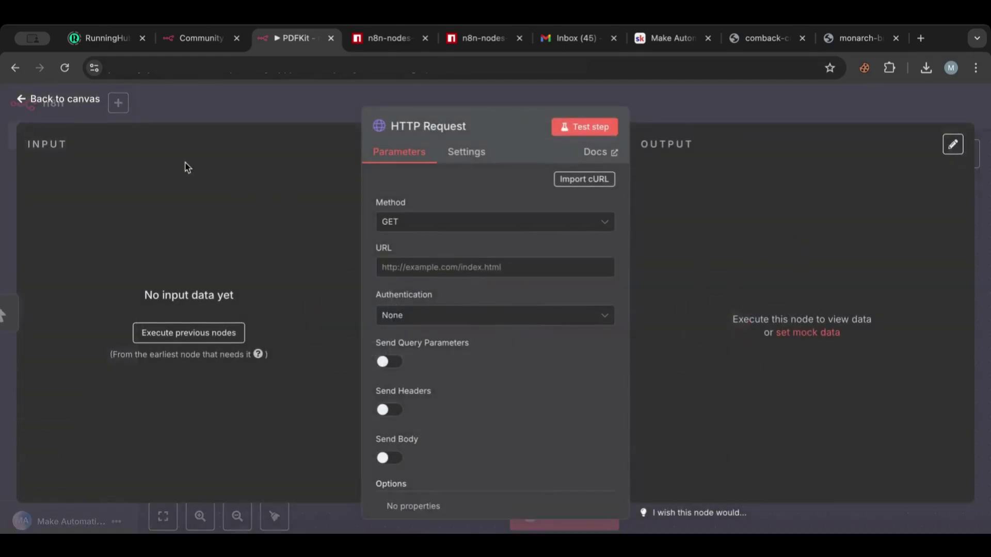
pyautogui.click(80, 101)
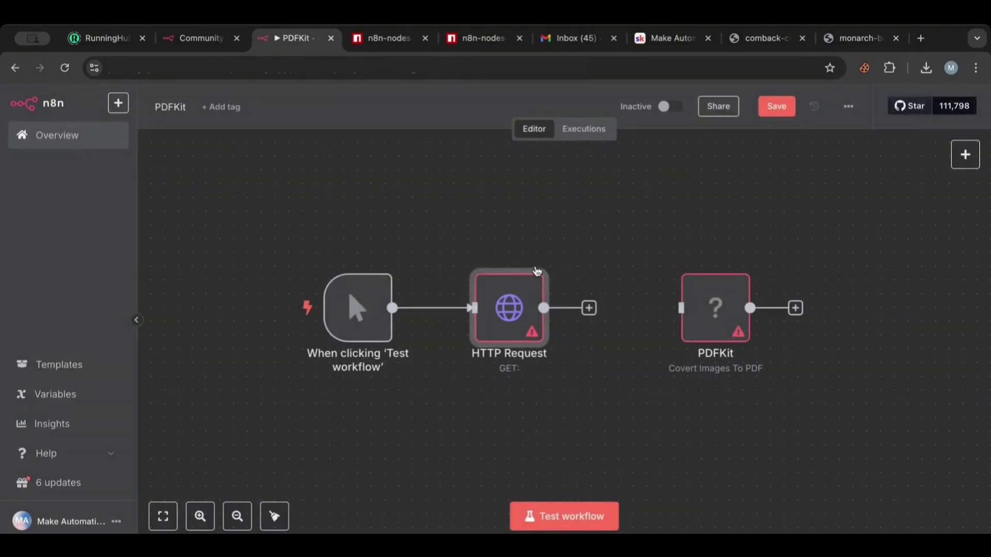
# Step: Copy the manatee image's address from its browser tab and set it as the URL of the HTTP Request node
pyautogui.click(754, 40)
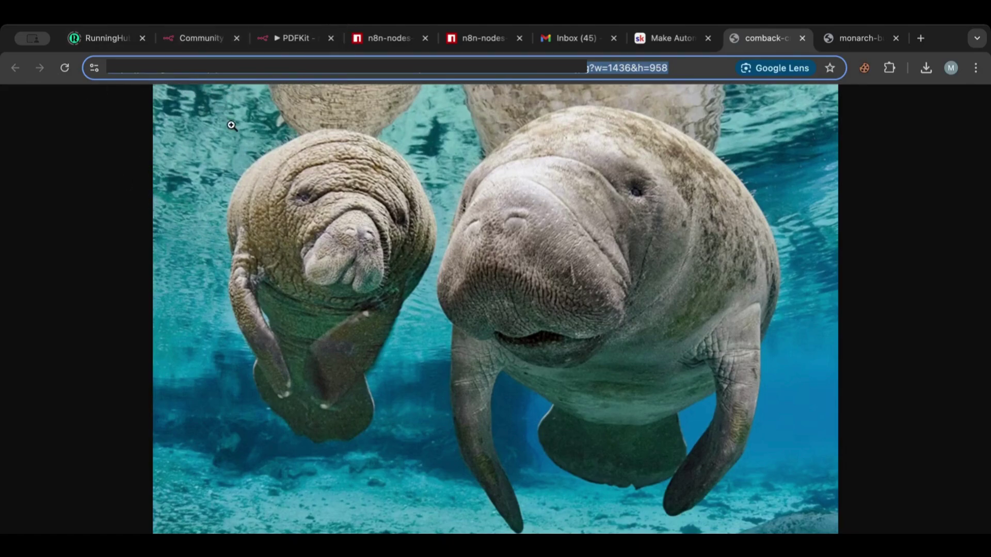
pyautogui.click(283, 45)
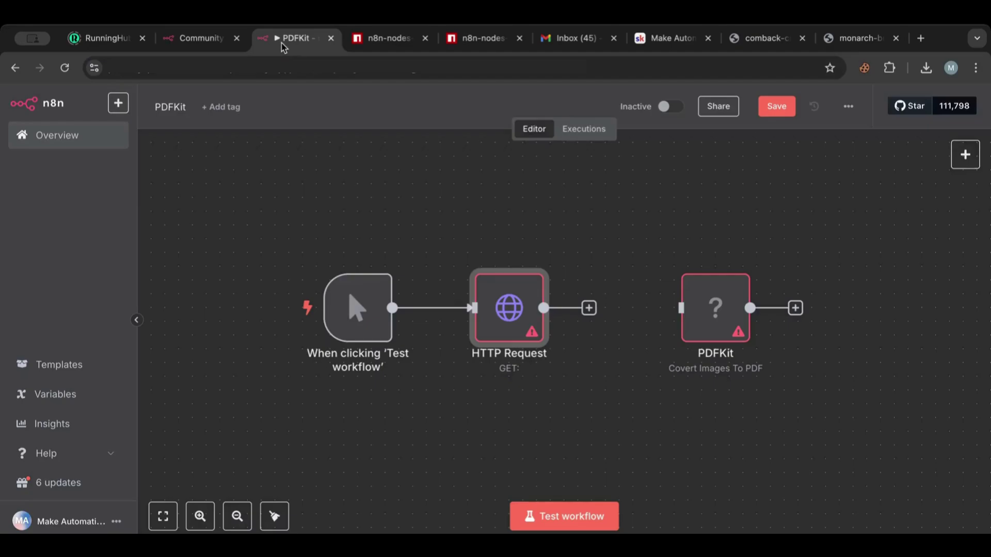
pyautogui.doubleClick(511, 325)
pyautogui.click(457, 267)
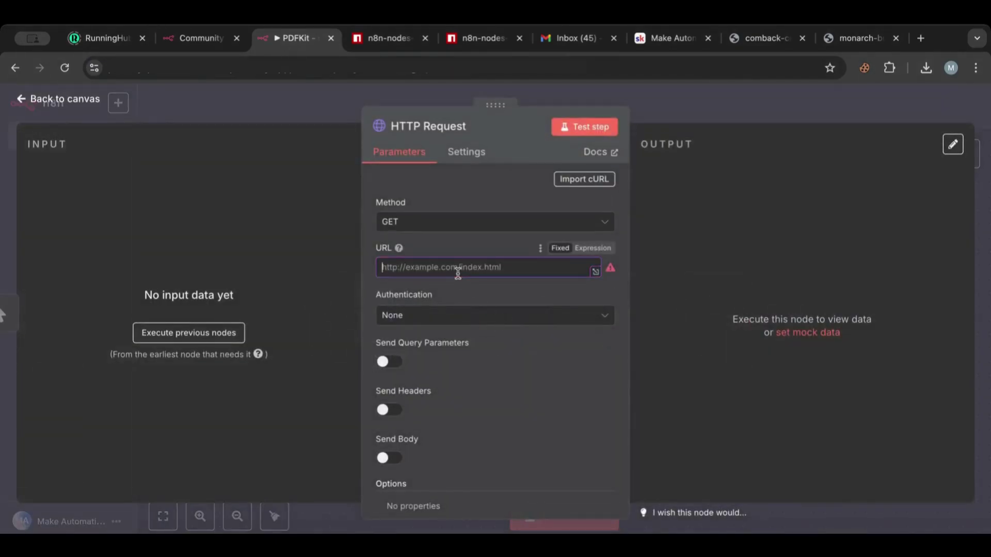
pyautogui.hotkey('ctrl', 'v')
pyautogui.click(368, 244)
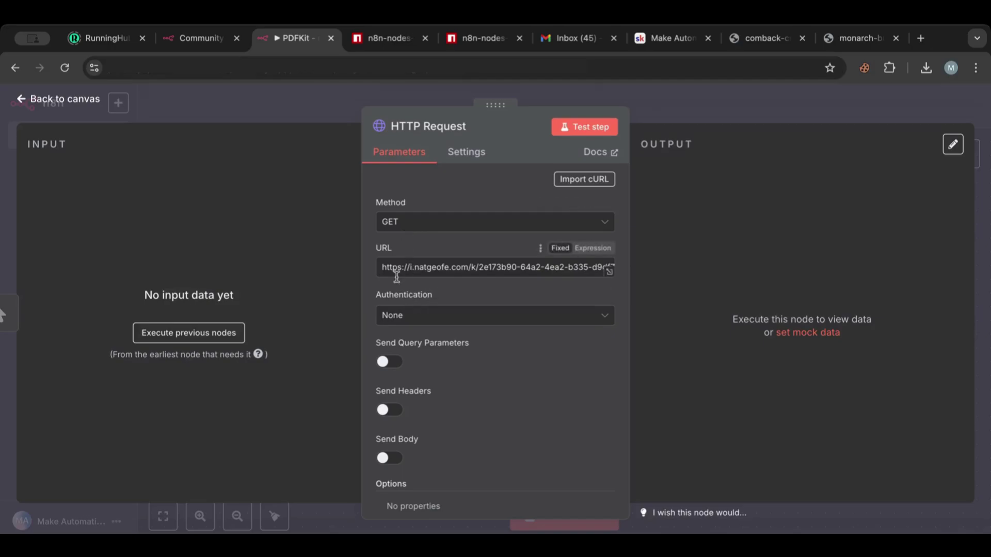
# Step: Test the HTTP Request node, preview the image in its binary output, and return to the canvas
pyautogui.click(575, 131)
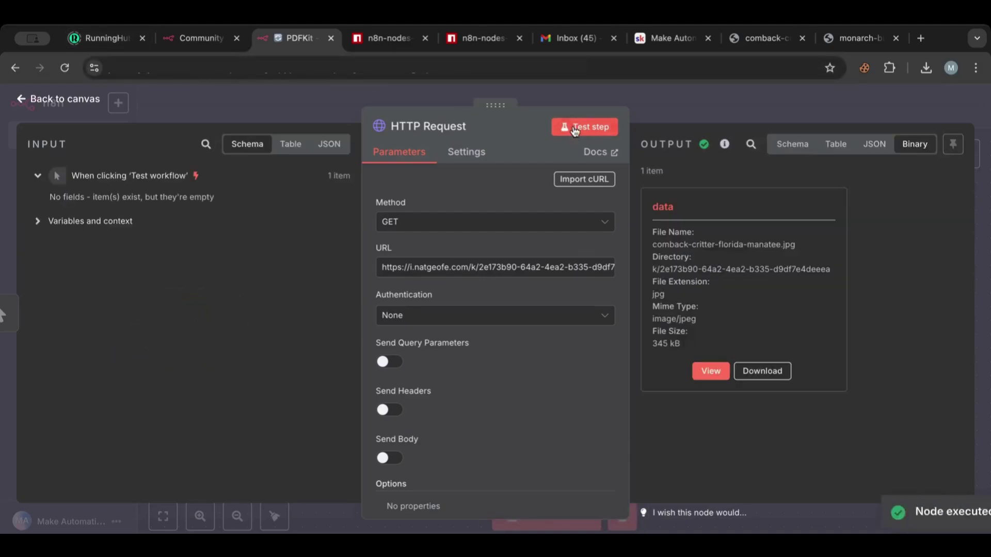
pyautogui.doubleClick(660, 207)
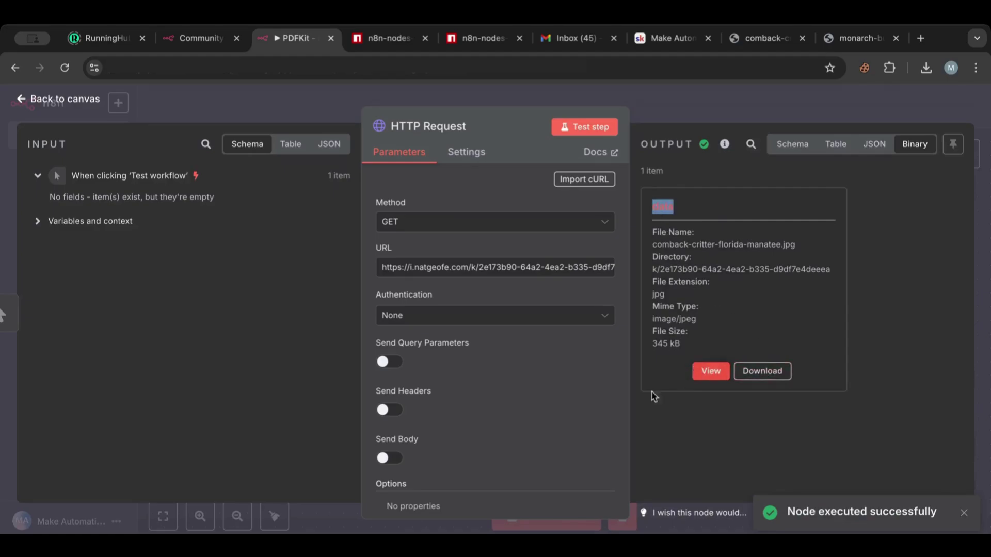
pyautogui.click(703, 374)
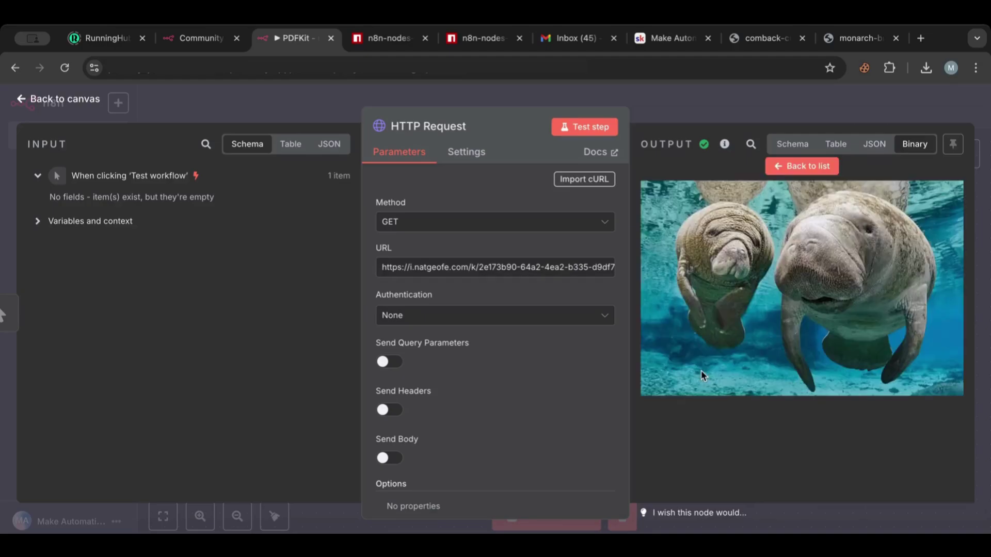
pyautogui.click(778, 168)
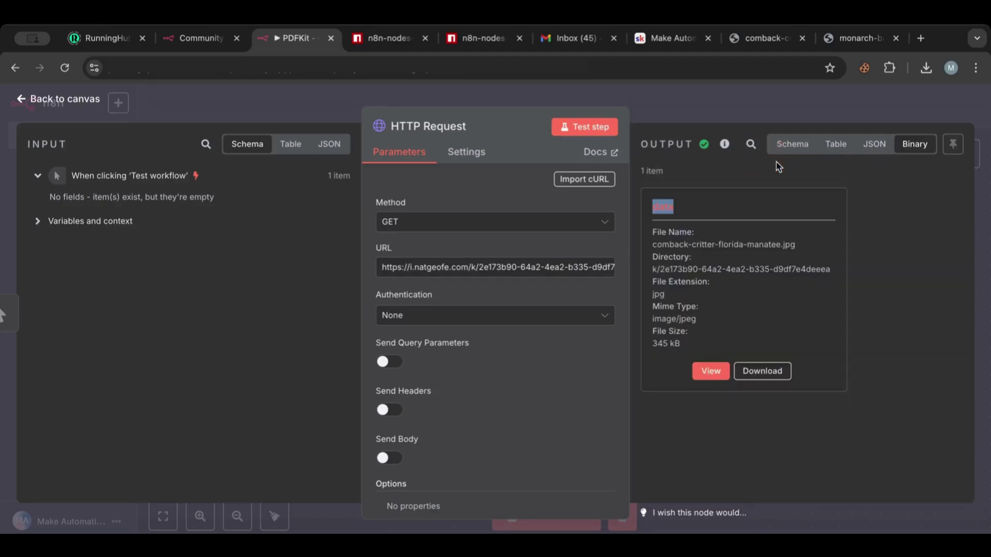
pyautogui.click(68, 103)
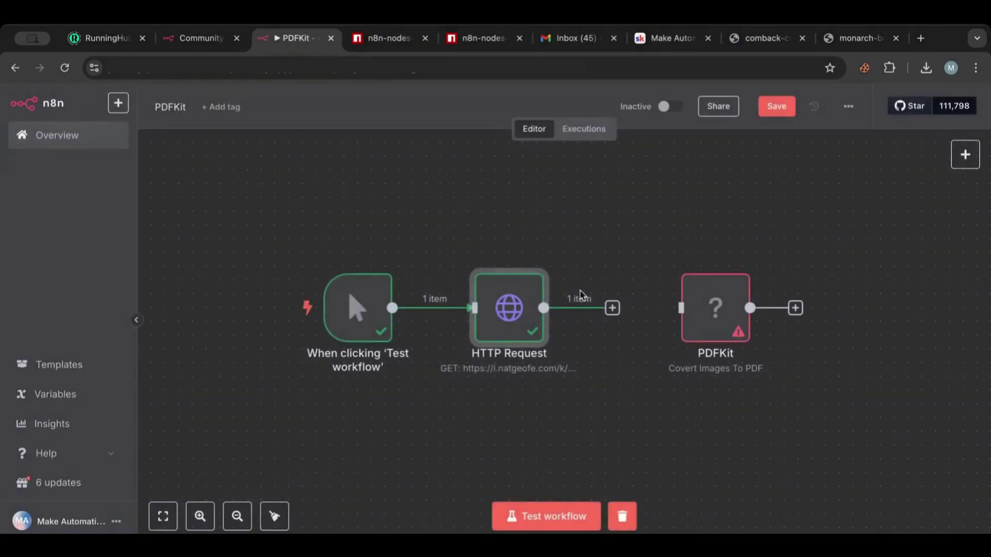
# Step: Connect the HTTP Request node to PDFKit and configure PDFKit with operation Covert Images To PDF and destination key data
pyautogui.moveTo(613, 308); pyautogui.dragTo(637, 313)
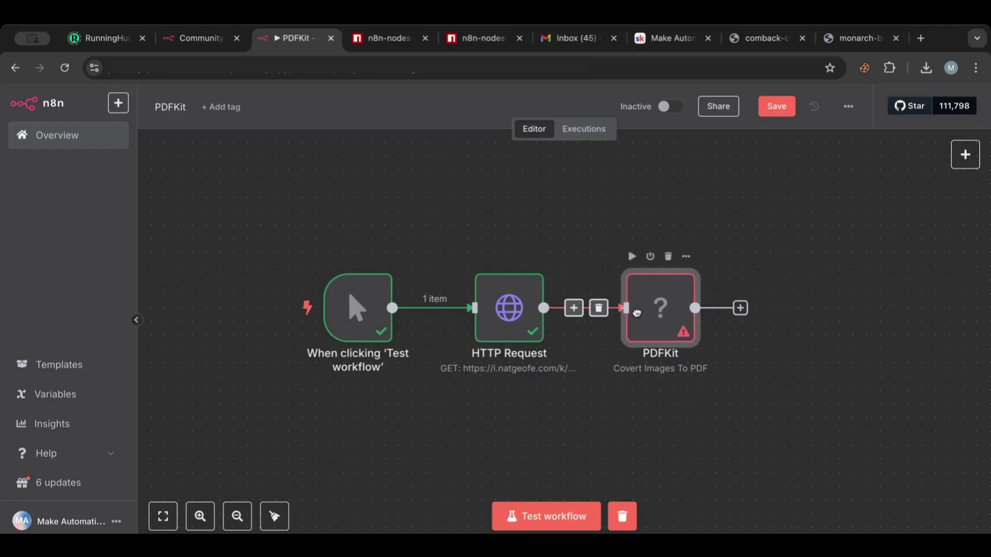
pyautogui.doubleClick(650, 321)
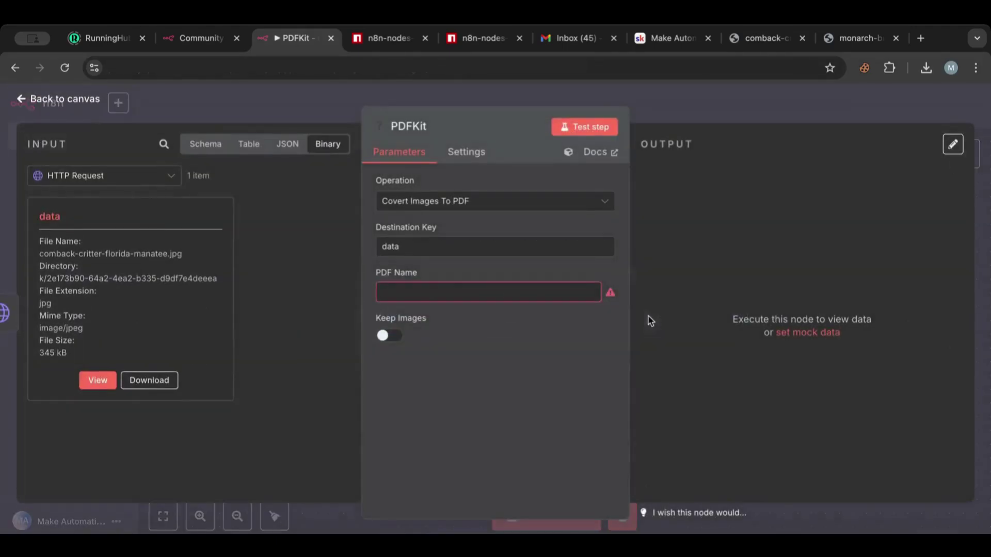
pyautogui.click(442, 201)
pyautogui.click(504, 182)
pyautogui.doubleClick(48, 218)
pyautogui.hotkey('ctrl', 'c')
pyautogui.doubleClick(390, 247)
pyautogui.hotkey('ctrl', 'v')
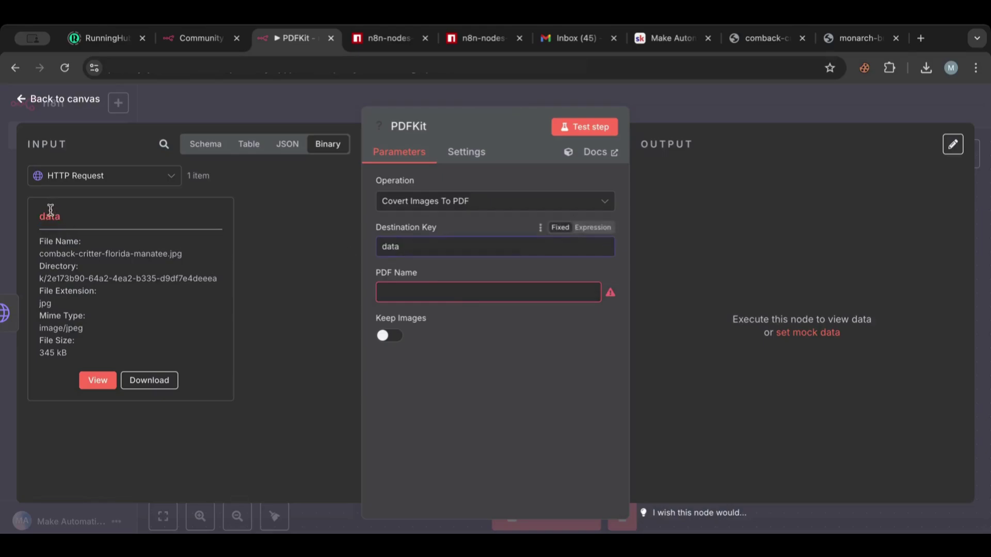
pyautogui.doubleClick(388, 247)
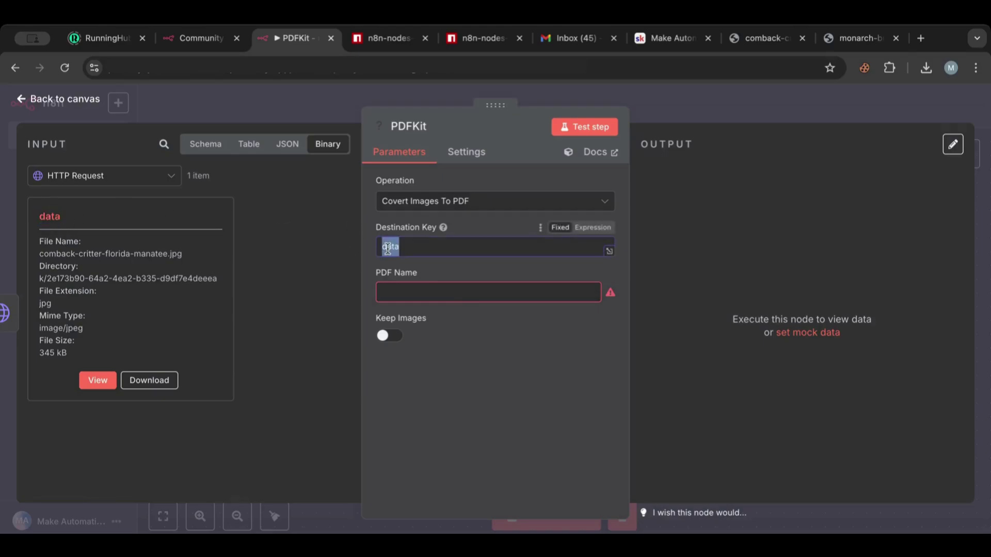
# Step: Set the PDF name to manatee, taken from the input file name, and return to the canvas
pyautogui.click(410, 296)
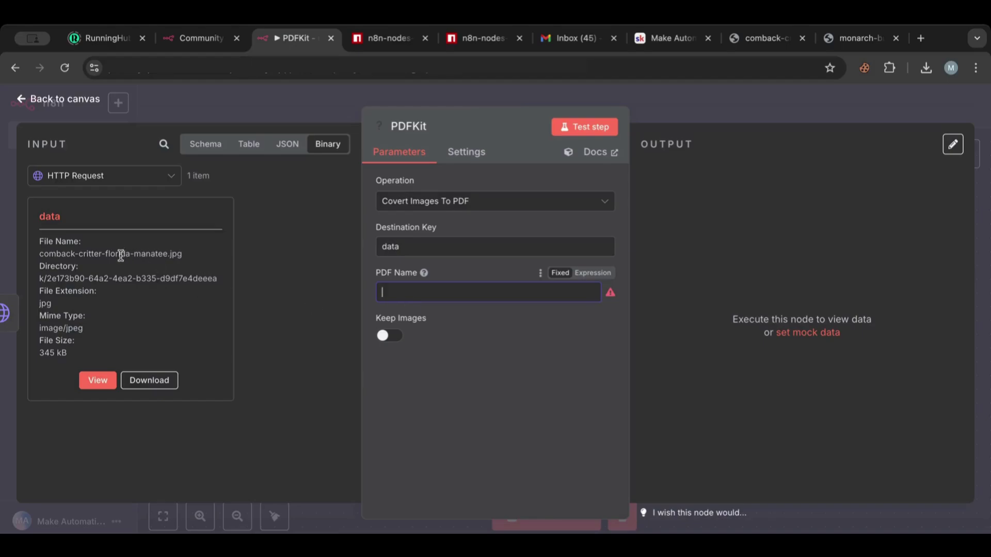
pyautogui.doubleClick(147, 254)
pyautogui.hotkey('ctrl', 'c')
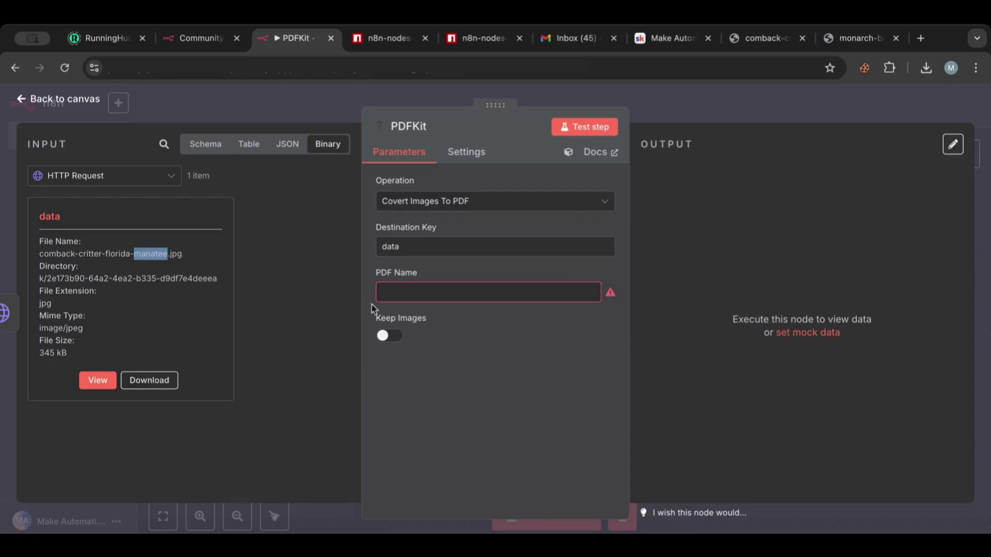
pyautogui.click(401, 291)
pyautogui.hotkey('ctrl', 'v')
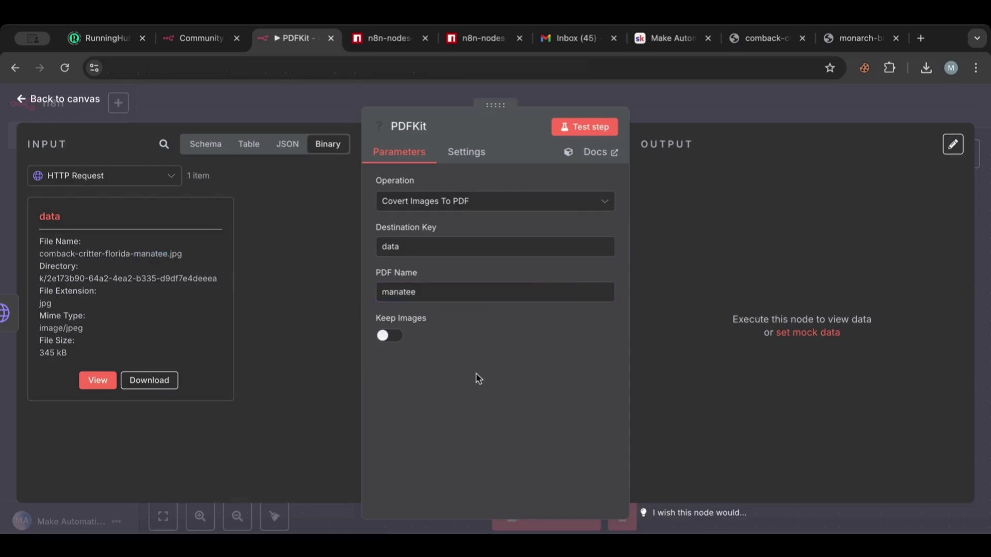
pyautogui.click(467, 153)
pyautogui.click(400, 153)
pyautogui.click(65, 99)
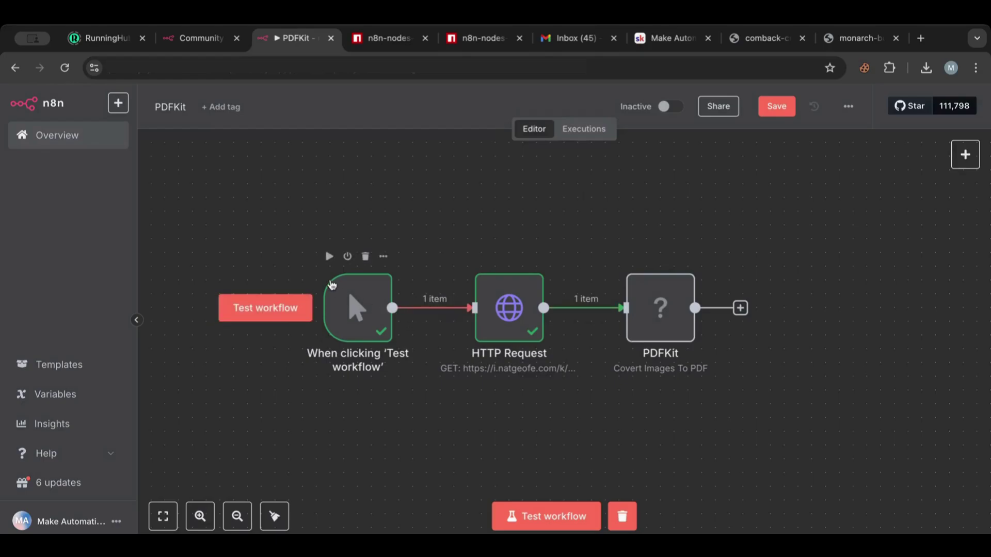
# Step: Run the workflow, download manatee.pdf from the PDFKit output and view it, and return to the workflow canvas
pyautogui.click(247, 318)
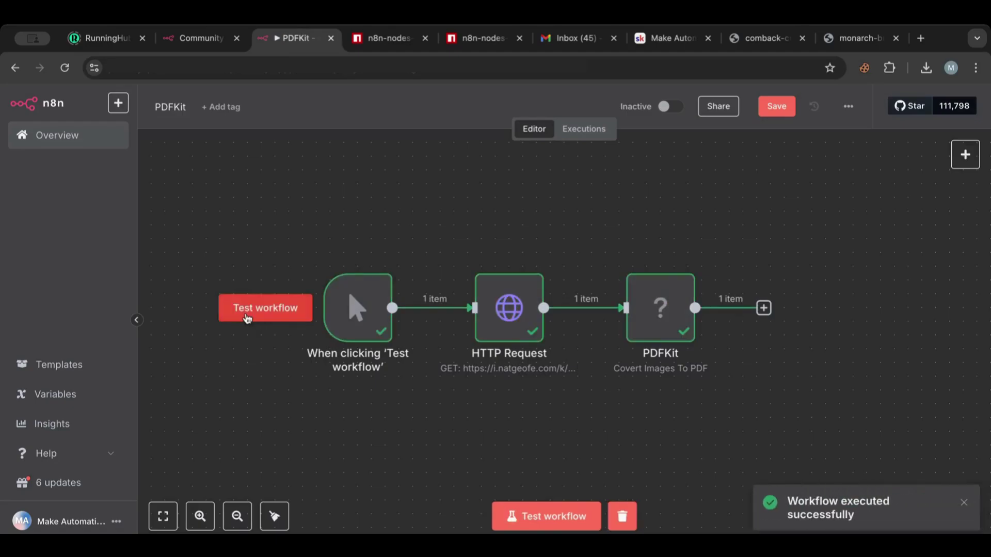
pyautogui.doubleClick(656, 312)
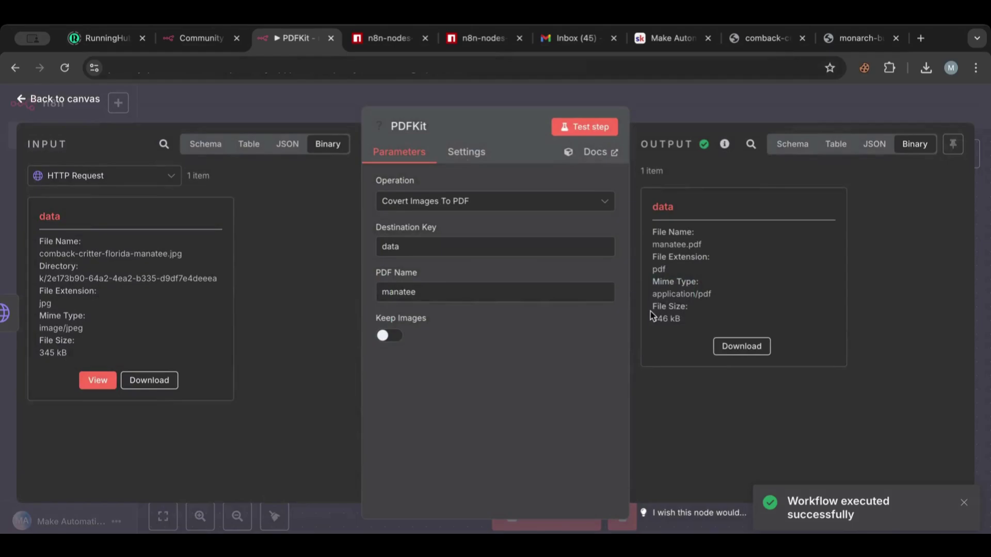
pyautogui.click(748, 352)
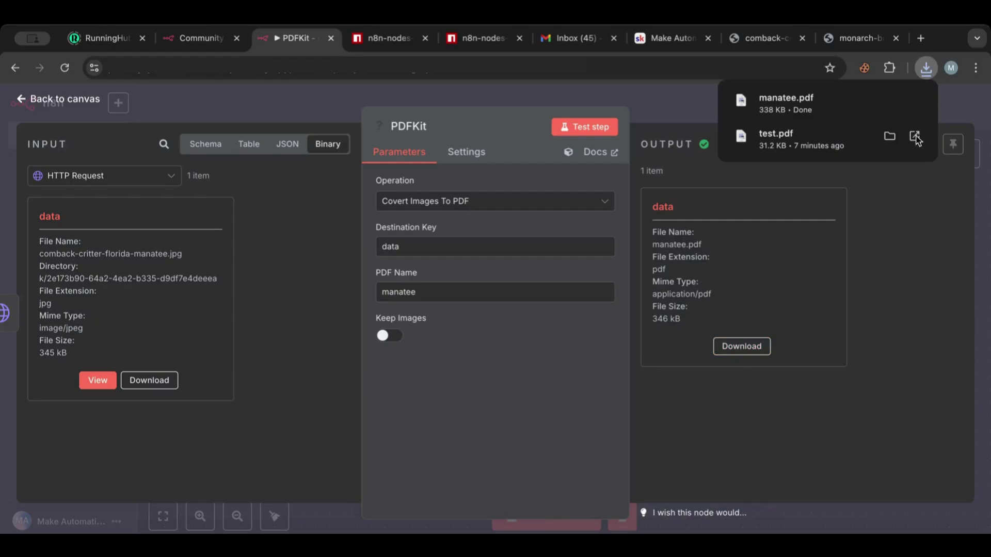
pyautogui.moveTo(895, 110)
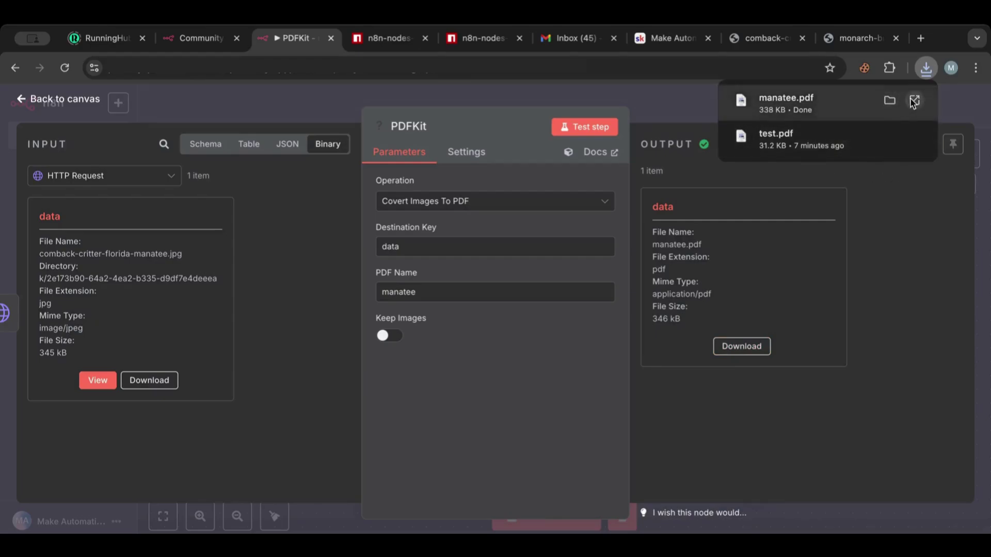
pyautogui.click(913, 101)
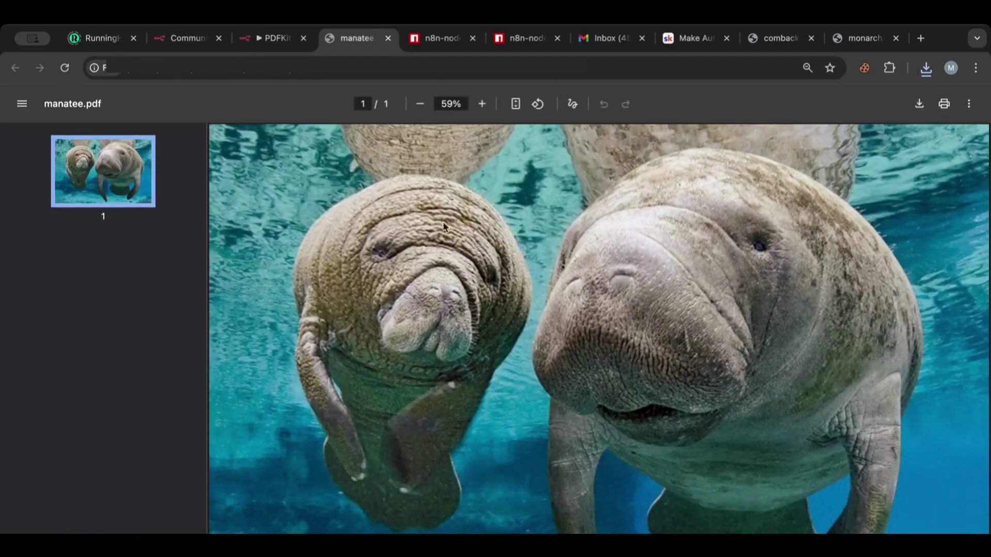
pyautogui.click(259, 50)
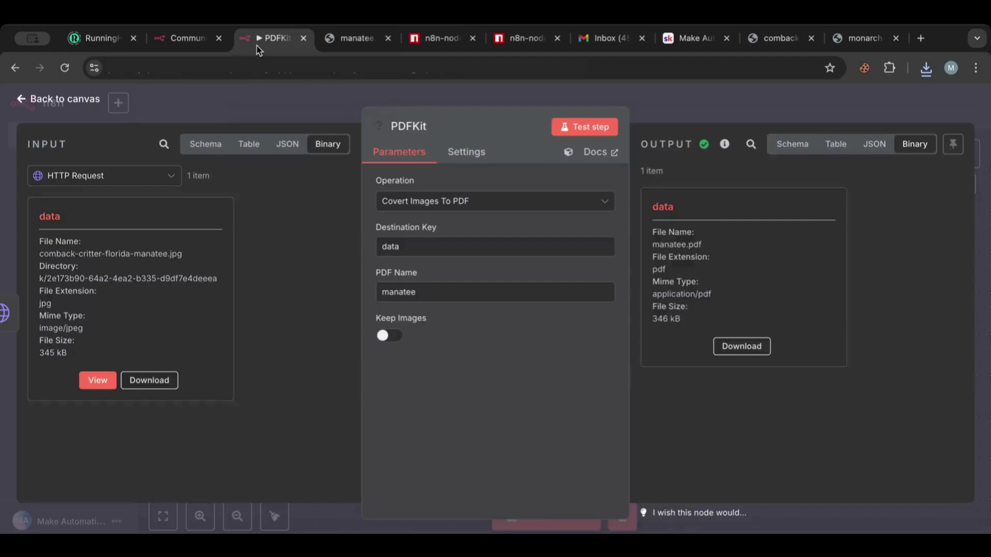
pyautogui.click(78, 100)
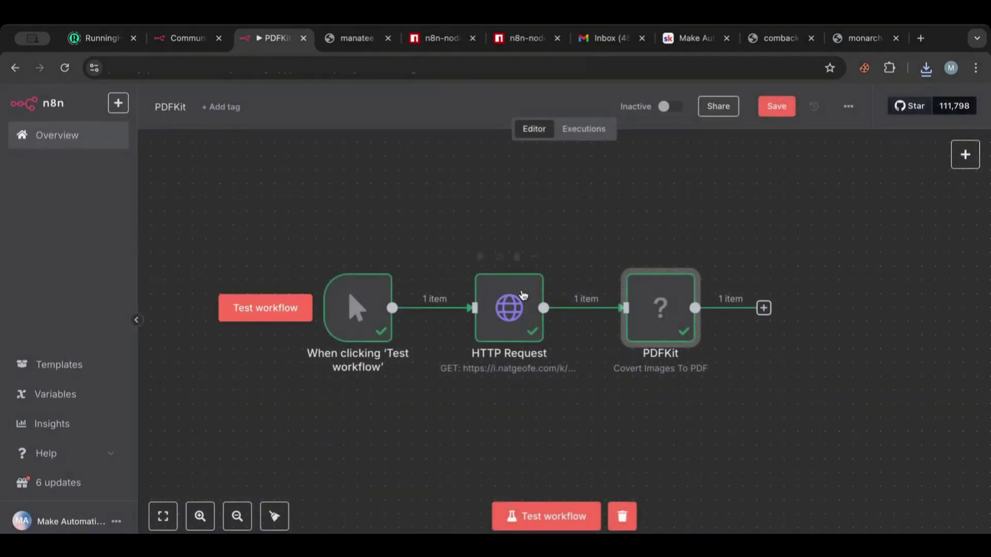
# Step: Space the HTTP Request node up and PDFKit farther right, and delete the connection between the manual trigger and HTTP Request
pyautogui.moveTo(788, 235); pyautogui.dragTo(466, 424)
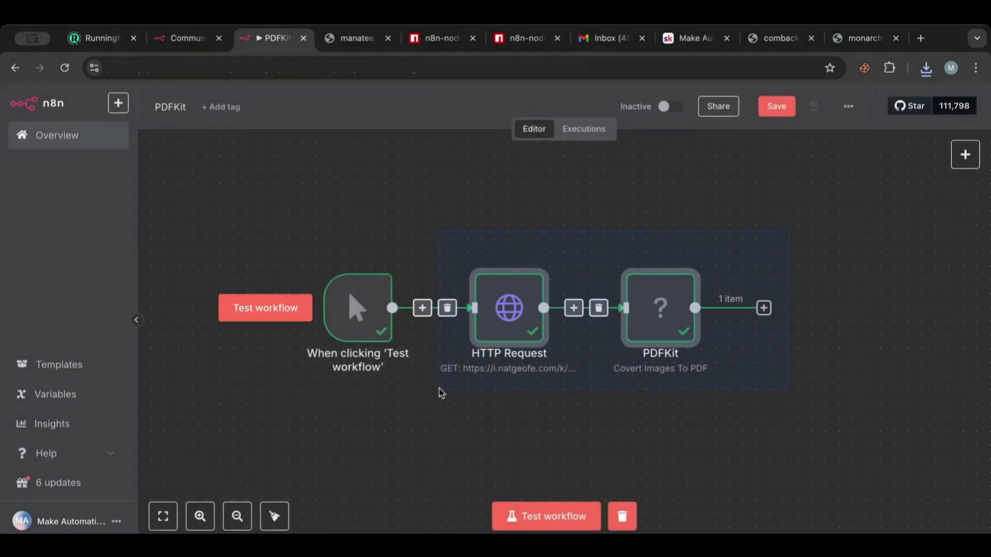
pyautogui.moveTo(526, 309); pyautogui.dragTo(602, 223)
pyautogui.click(635, 215)
pyautogui.click(504, 265)
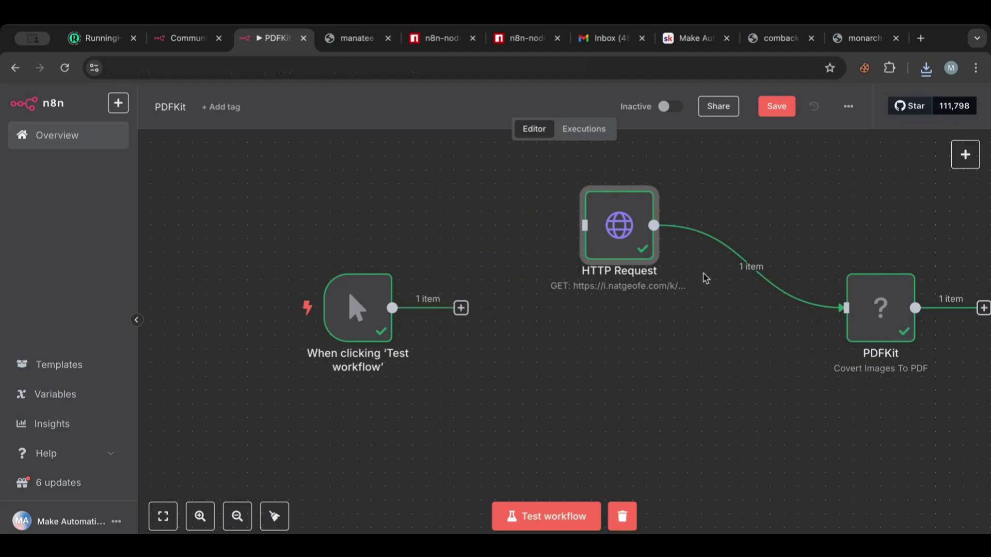
# Step: Duplicate the HTTP Request node, placing the copy below the original, and connect the manual trigger to the original
pyautogui.rightClick(604, 235)
pyautogui.click(681, 376)
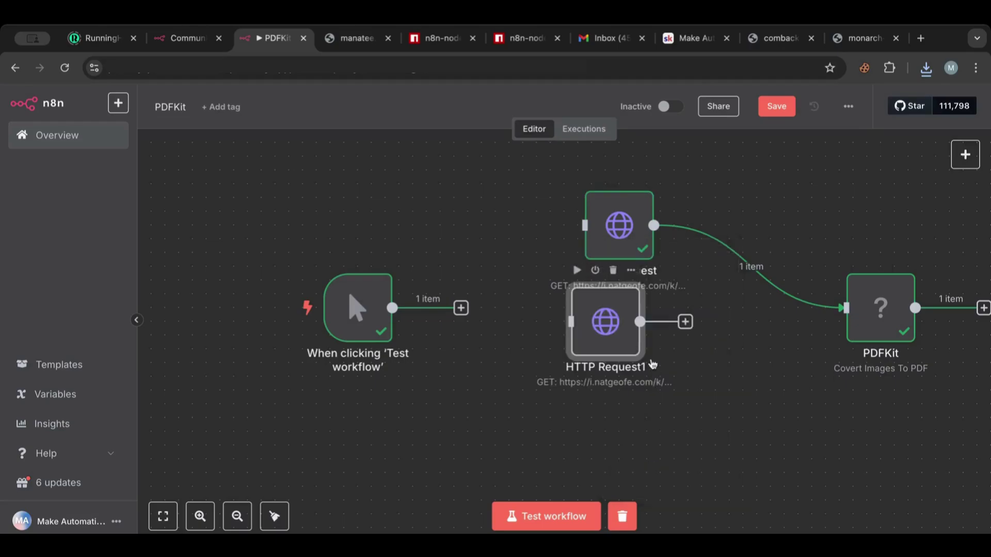
pyautogui.moveTo(611, 330); pyautogui.dragTo(625, 386)
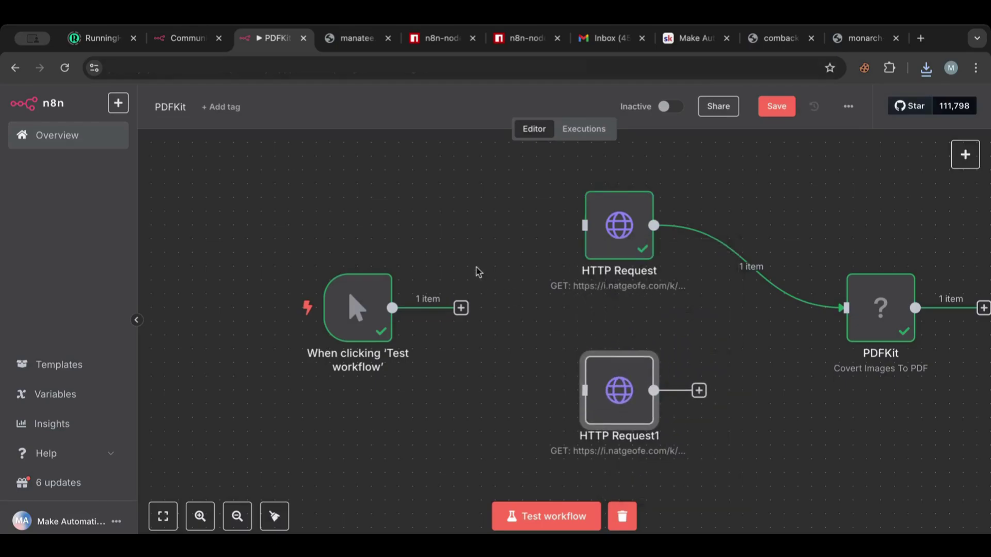
pyautogui.moveTo(392, 309); pyautogui.dragTo(585, 226)
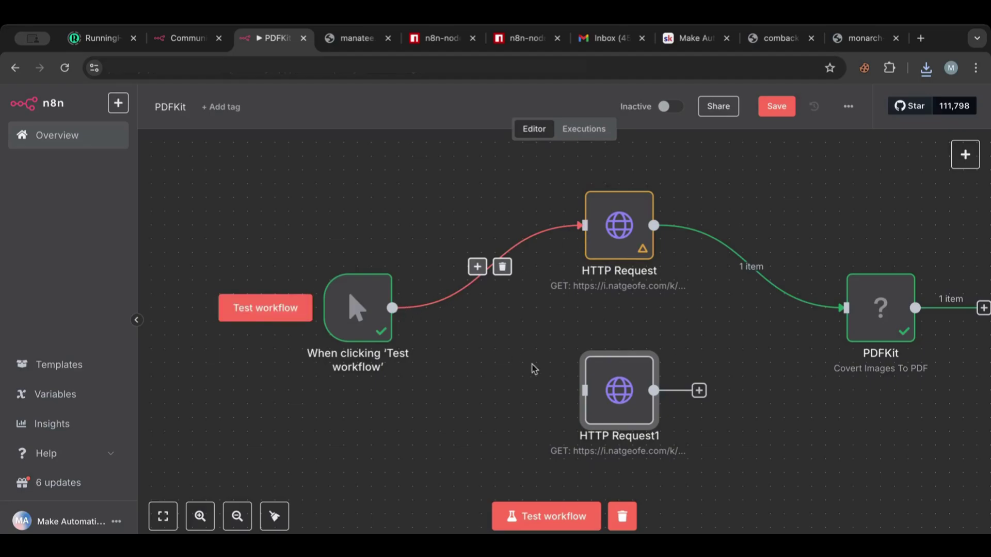
# Step: Connect the manual trigger to HTTP Request1 and replace its URL with the address of the monarch-butterfly-grass_square.jpg image open in the browser
pyautogui.click(444, 314)
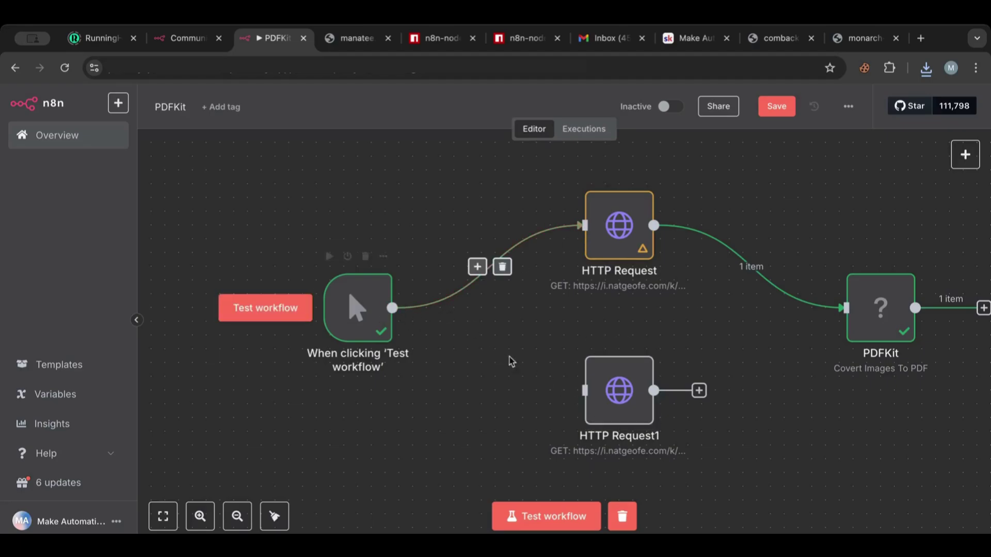
pyautogui.moveTo(393, 308); pyautogui.dragTo(585, 391)
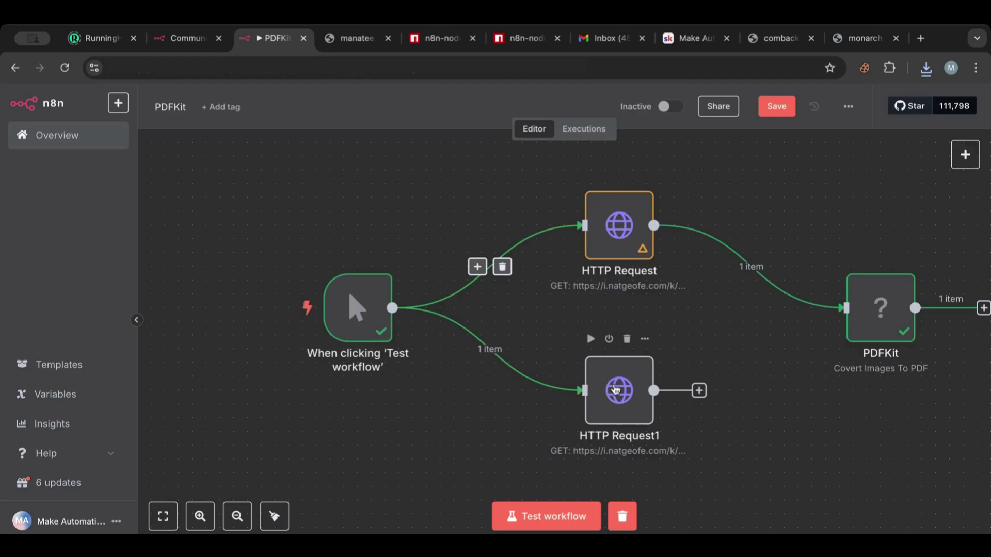
pyautogui.click(860, 41)
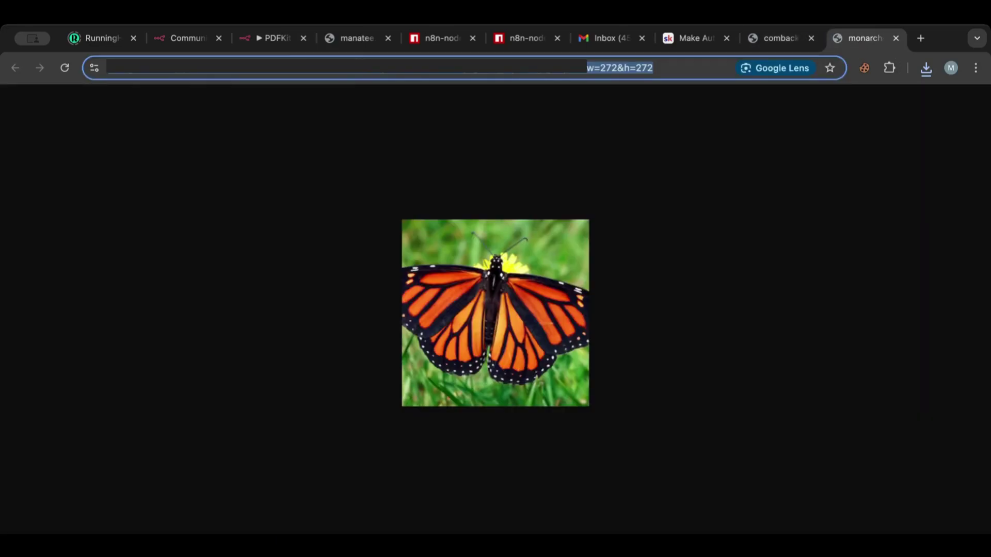
pyautogui.click(252, 47)
pyautogui.doubleClick(619, 391)
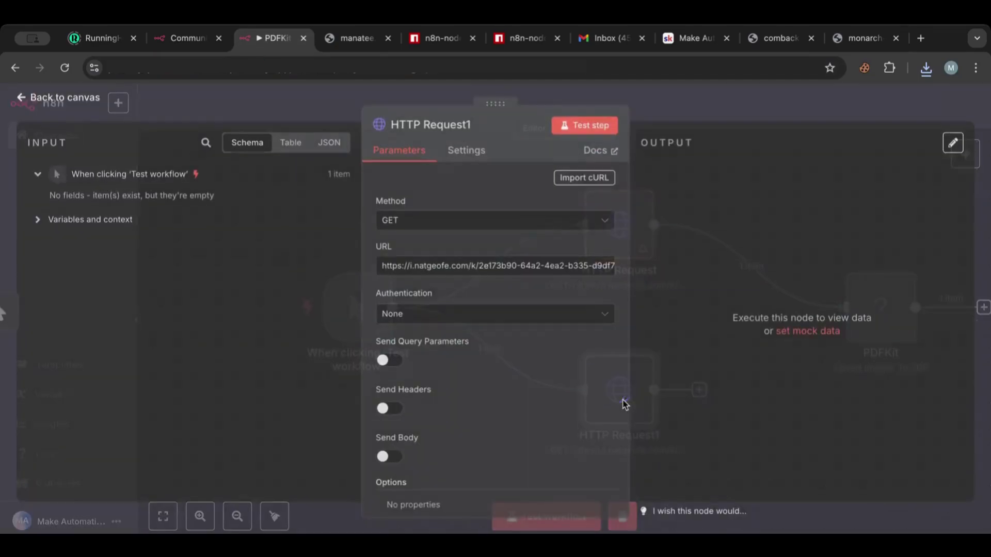
pyautogui.hotkey('ctrl', 'a')
pyautogui.hotkey('ctrl', 'v')
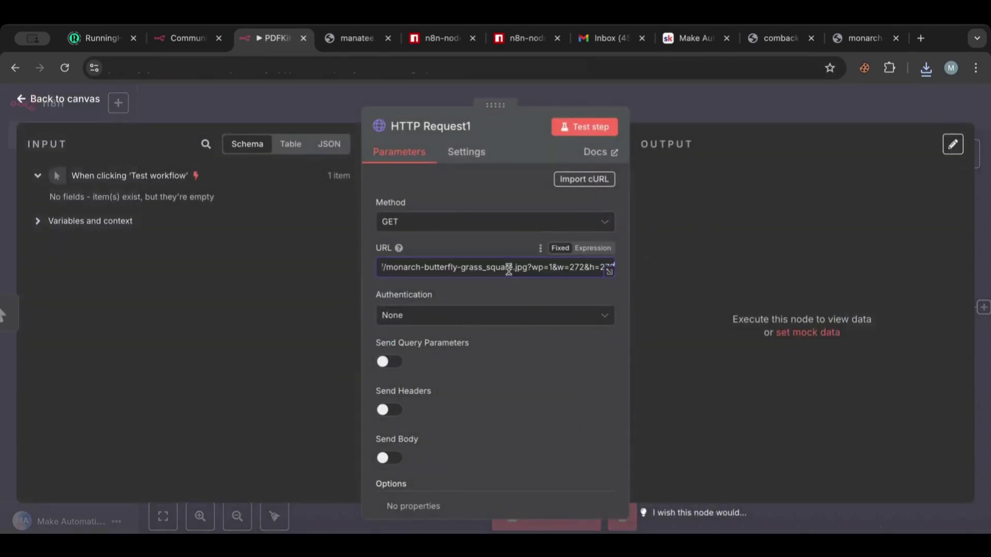
pyautogui.click(82, 101)
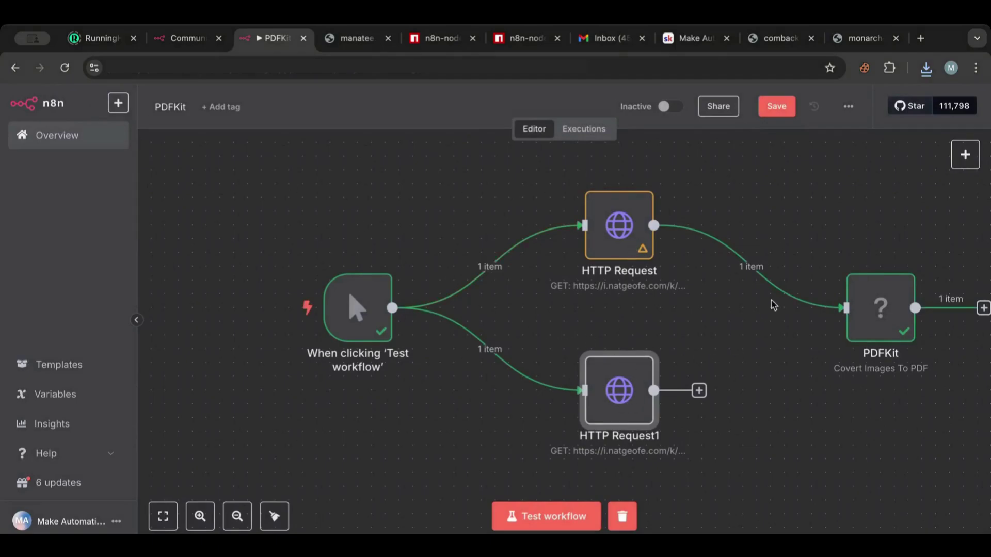
# Step: Delete the connection between HTTP Request and PDFKit, and add a Merge node after HTTP Request, keeping its default parameters
pyautogui.click(765, 267)
pyautogui.hscroll(2, 769, 268)
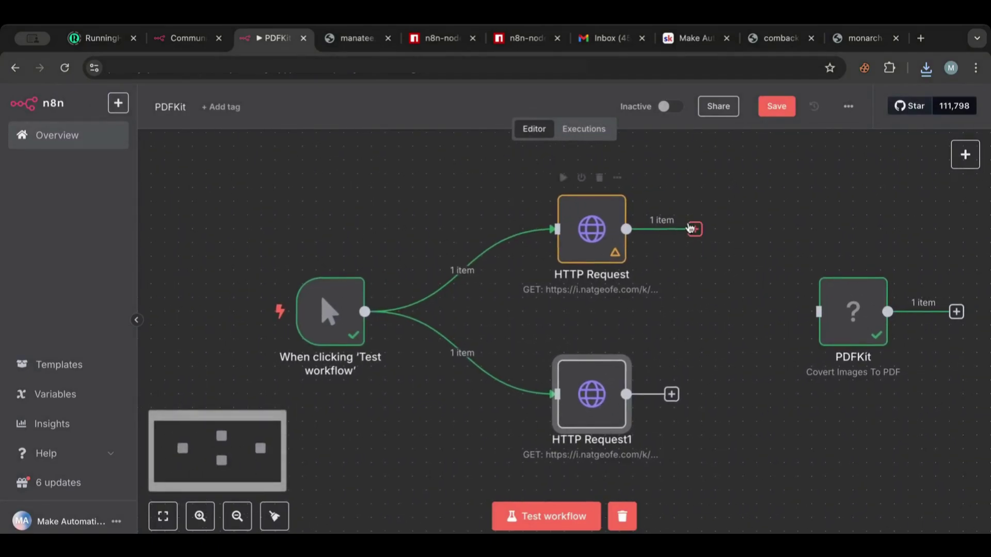
pyautogui.click(696, 230)
pyautogui.write('merg')
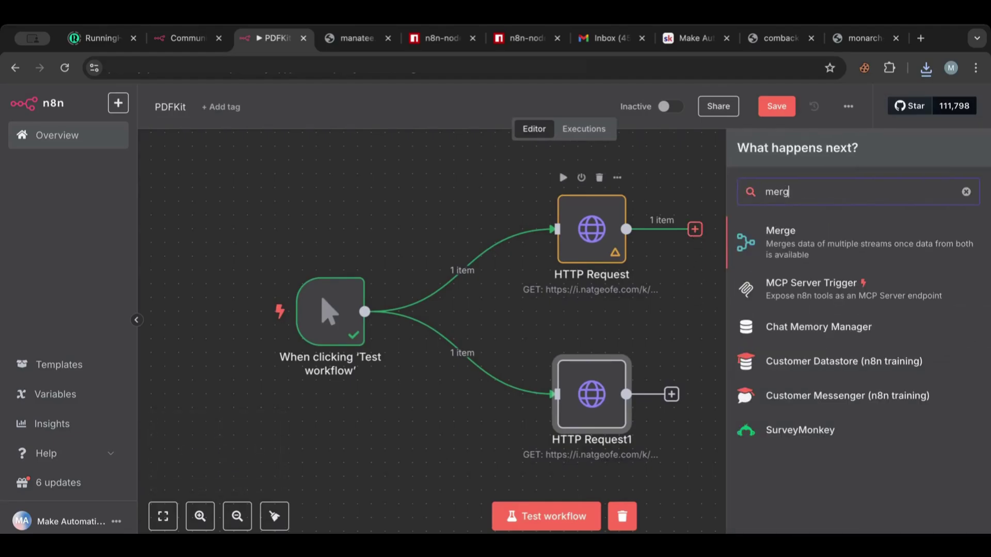
pyautogui.click(820, 251)
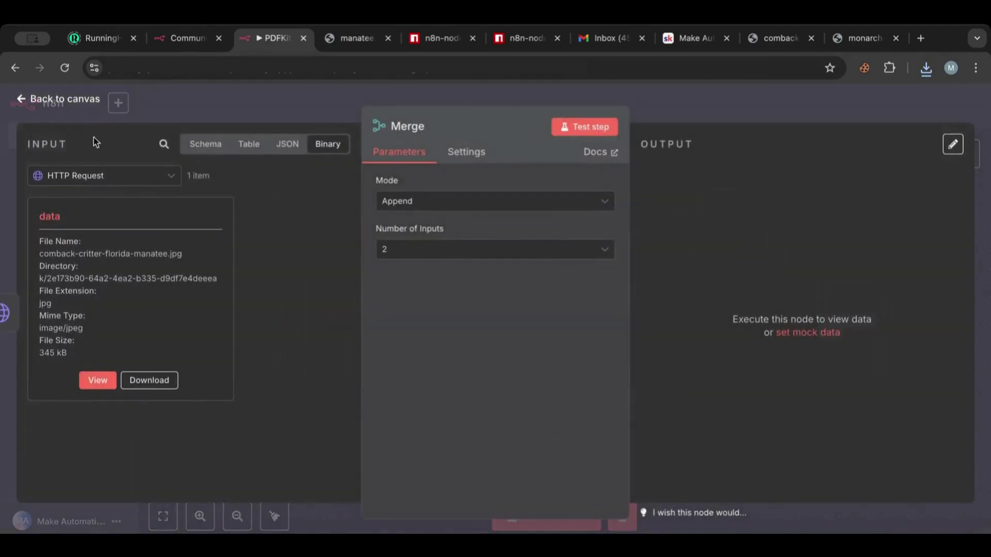
pyautogui.click(23, 99)
# Step: Place Merge midway between the two HTTP Request nodes' rows, connect HTTP Request1 to Input 2, and even out the trigger and PDFKit spacing
pyautogui.moveTo(736, 235); pyautogui.dragTo(737, 317)
pyautogui.moveTo(670, 394); pyautogui.dragTo(709, 323)
pyautogui.moveTo(878, 315); pyautogui.dragTo(932, 315)
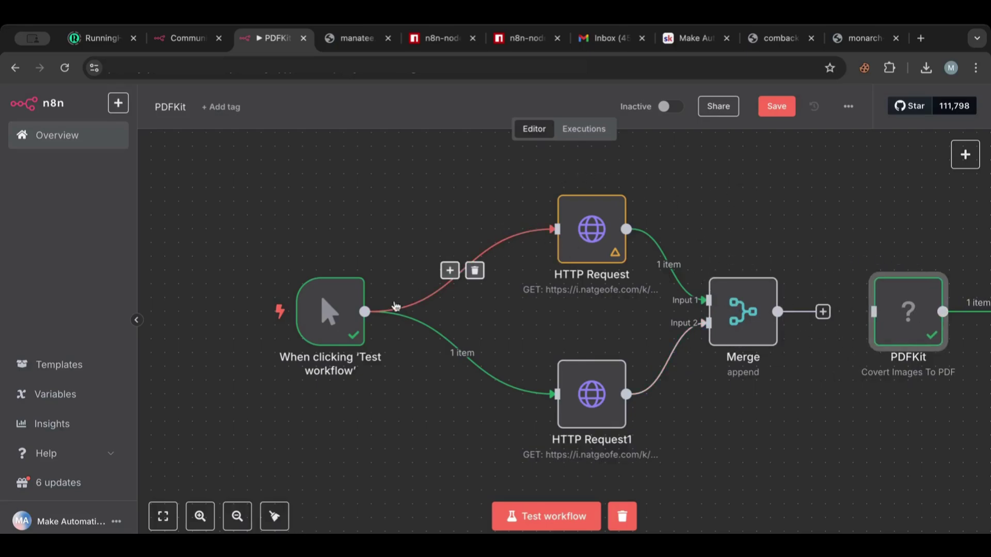
pyautogui.moveTo(350, 314); pyautogui.dragTo(405, 313)
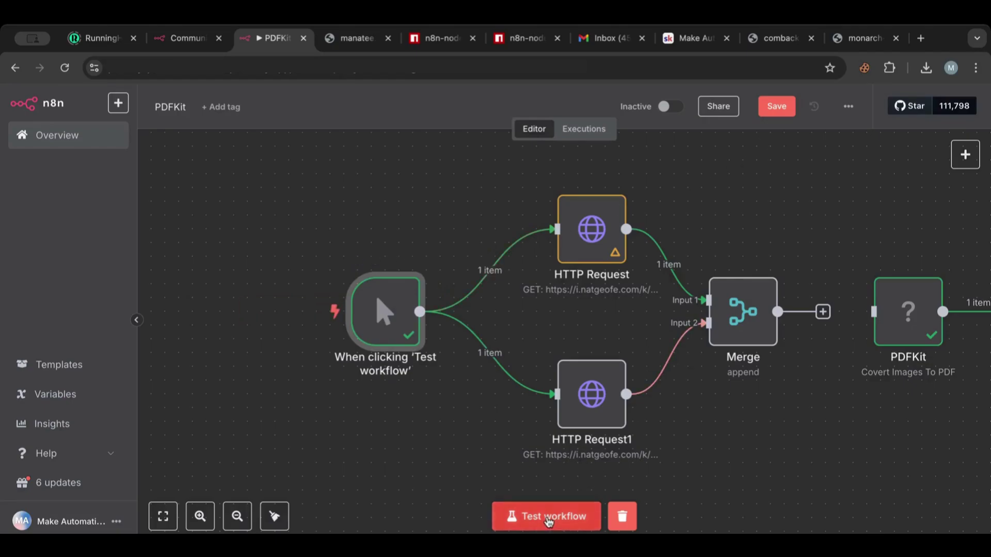
# Step: Run the workflow, review both image items in the Merge node's binary output, and return to the canvas
pyautogui.click(548, 517)
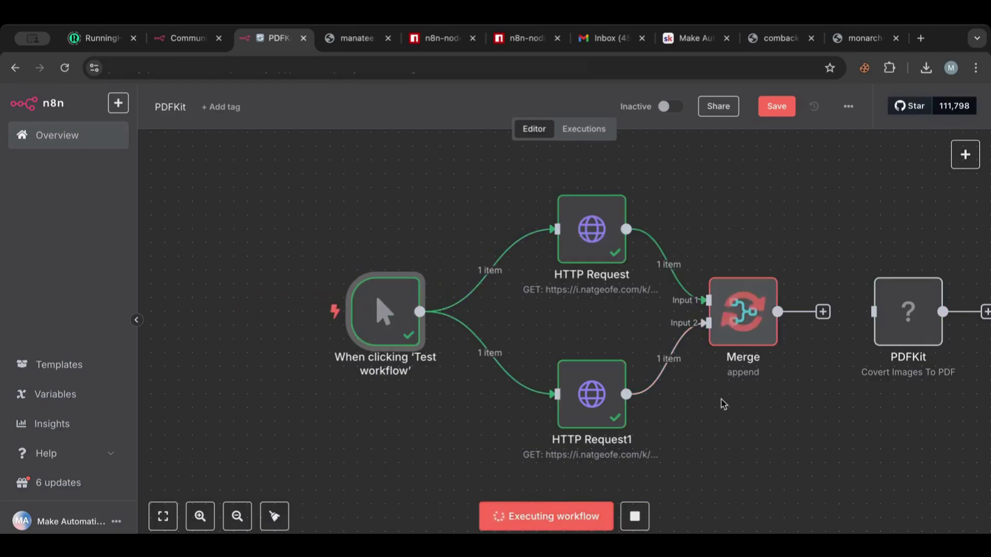
pyautogui.click(741, 317)
pyautogui.doubleClick(741, 317)
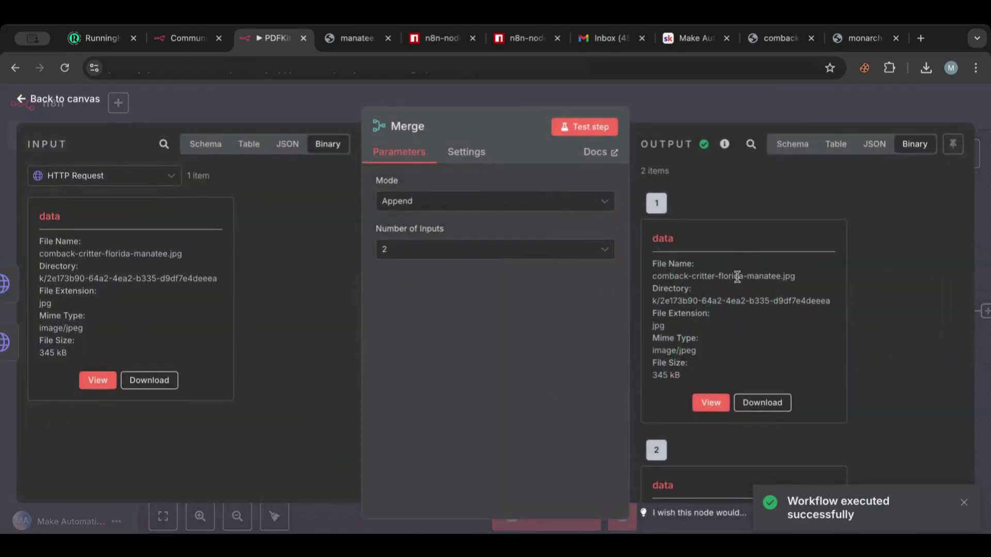
pyautogui.scroll(-5, 738, 278)
pyautogui.scroll(4, 737, 277)
pyautogui.scroll(-5, 737, 278)
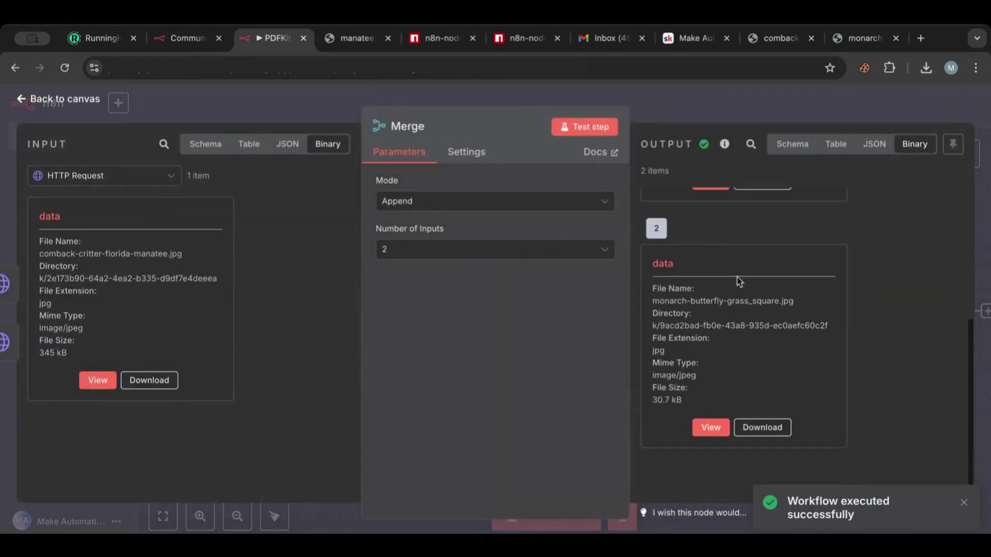
pyautogui.click(80, 99)
# Step: Connect the Merge node's output to the PDFKit node's input
pyautogui.hscroll(3, 794, 385)
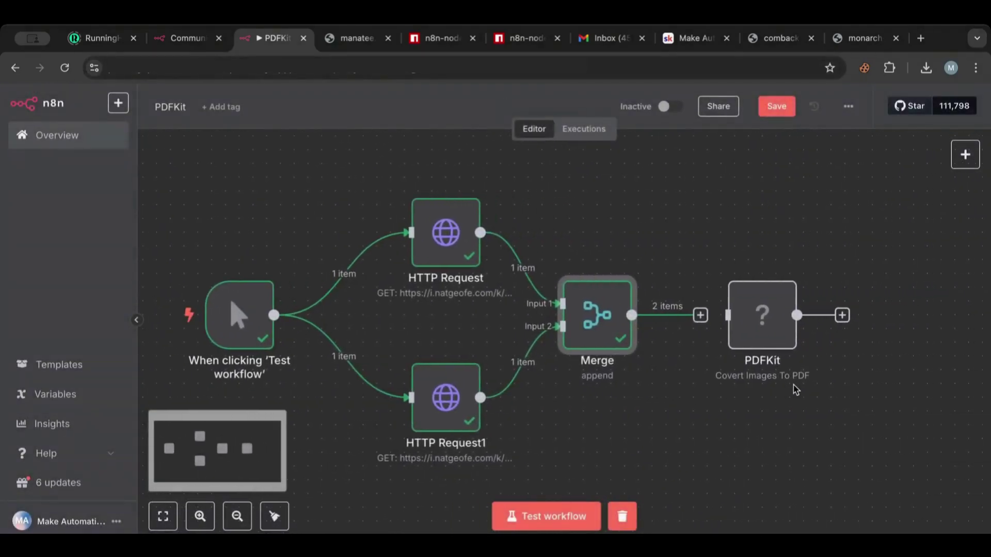
pyautogui.hscroll(1, 794, 385)
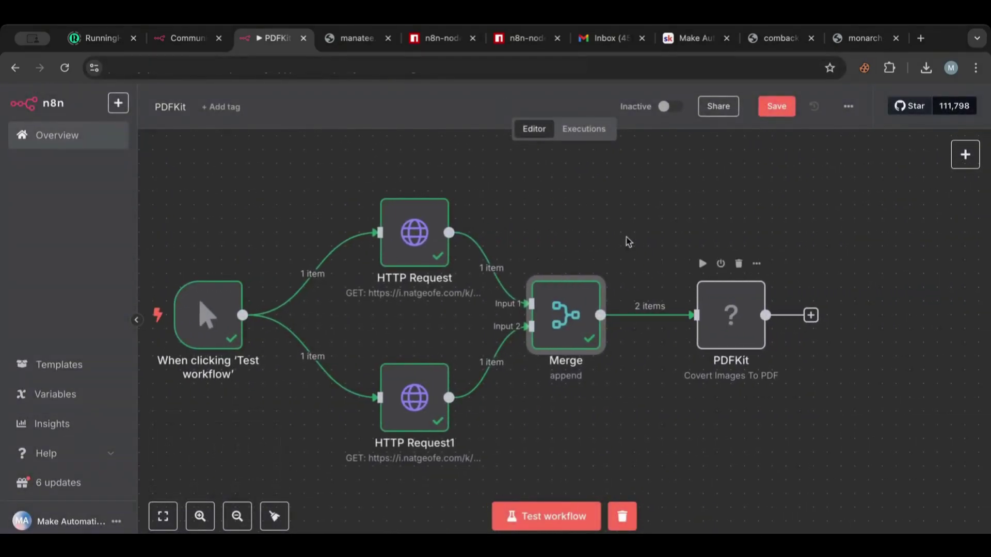
pyautogui.click(617, 251)
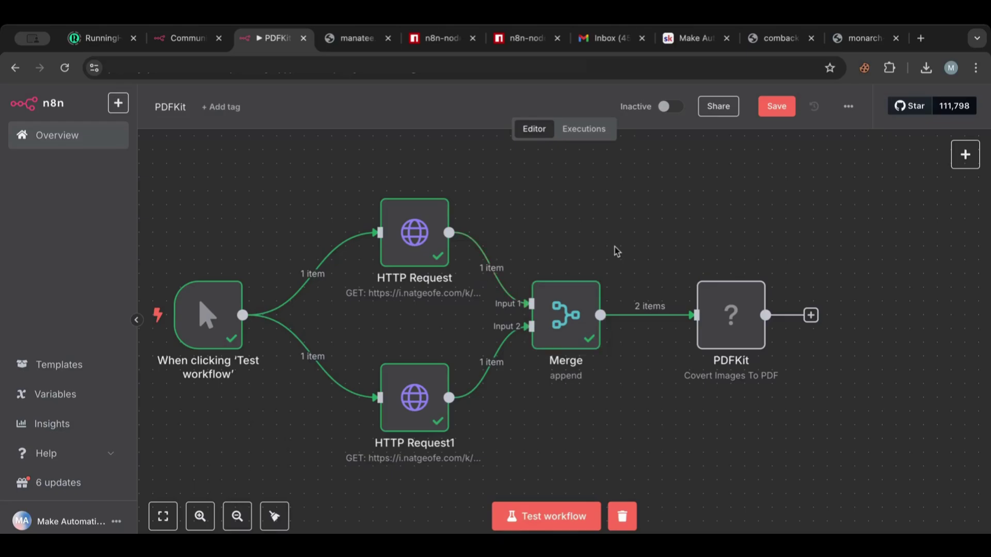
# Step: Run the whole workflow, review the PDF items in the PDFKit output, and return to the canvas
pyautogui.click(575, 513)
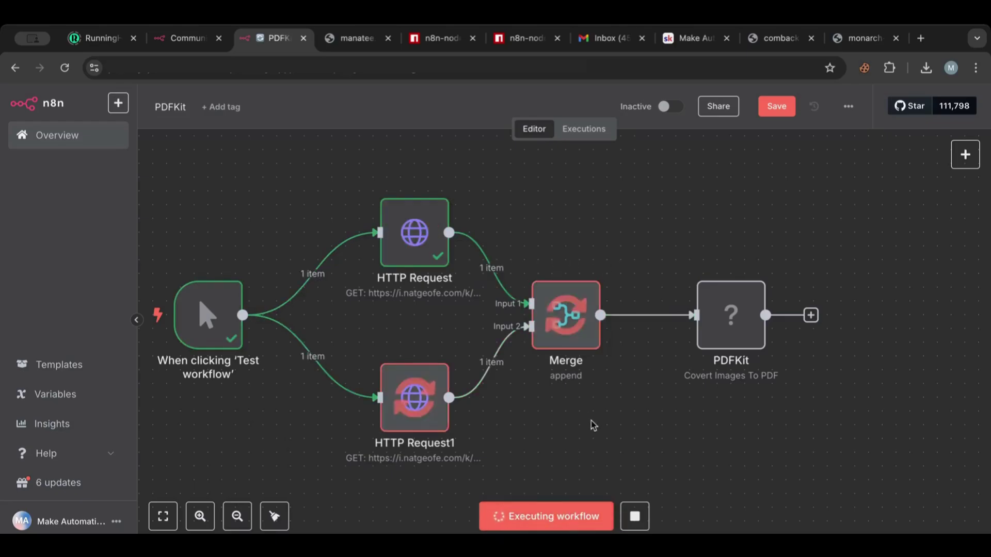
pyautogui.doubleClick(714, 316)
pyautogui.scroll(-2, 713, 316)
pyautogui.scroll(3, 713, 316)
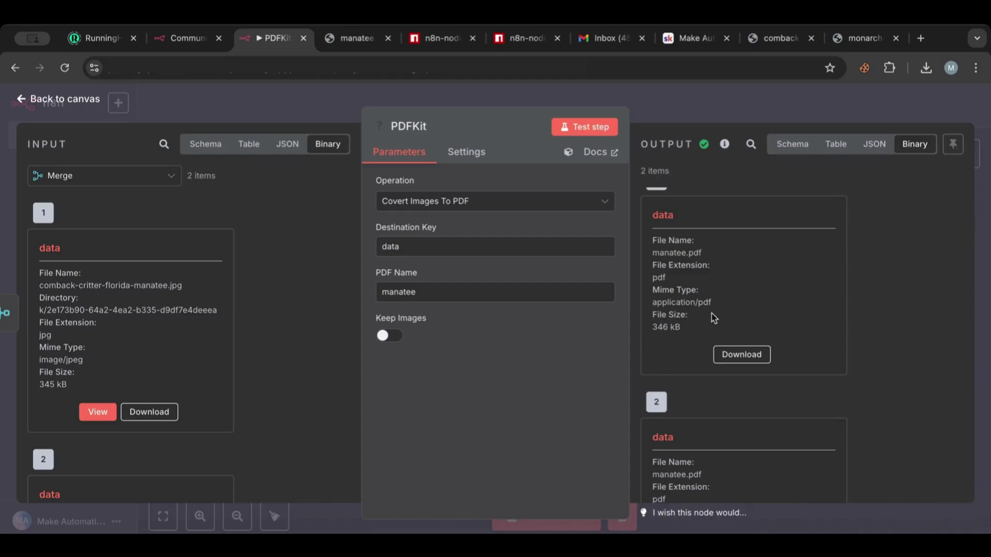
pyautogui.scroll(-3, 713, 317)
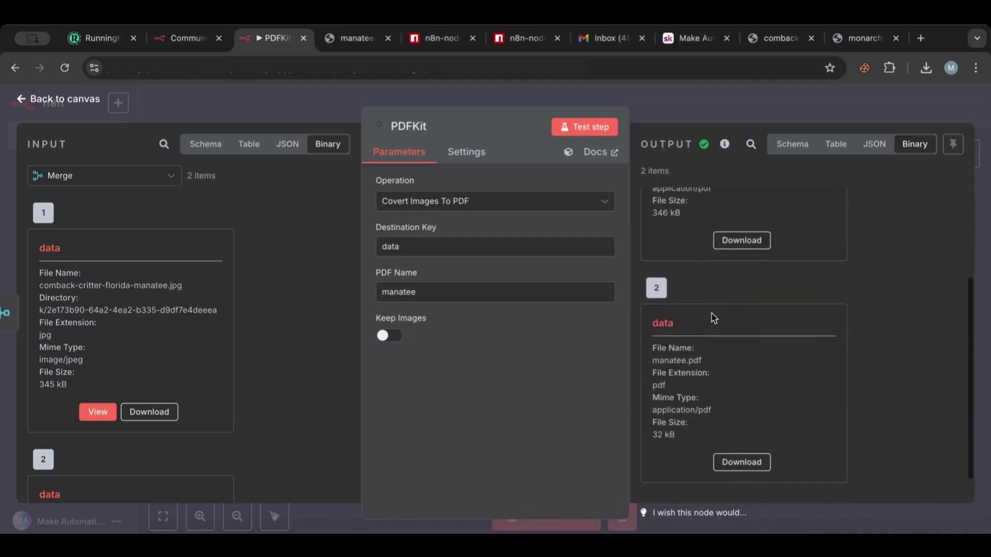
pyautogui.click(52, 103)
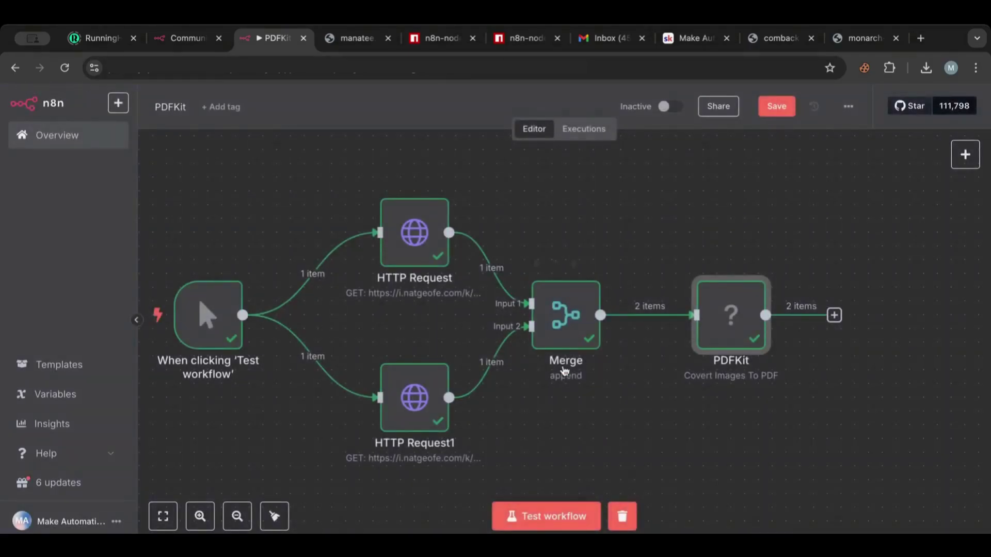
# Step: Check the Merge node's output and HTTP Request1's parameters and downloaded image, returning to the canvas after each
pyautogui.doubleClick(566, 324)
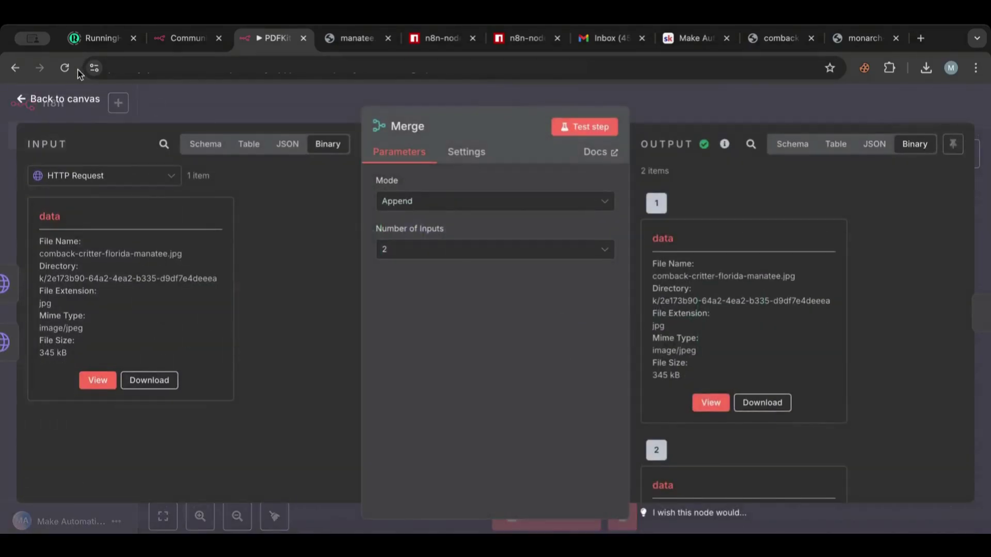
pyautogui.click(60, 99)
pyautogui.doubleClick(413, 406)
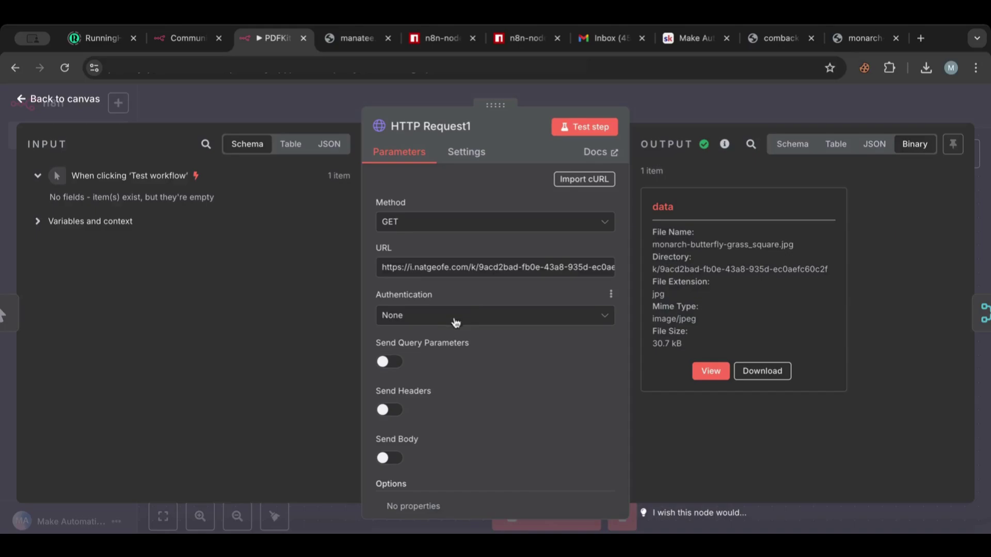
pyautogui.scroll(-3, 404, 339)
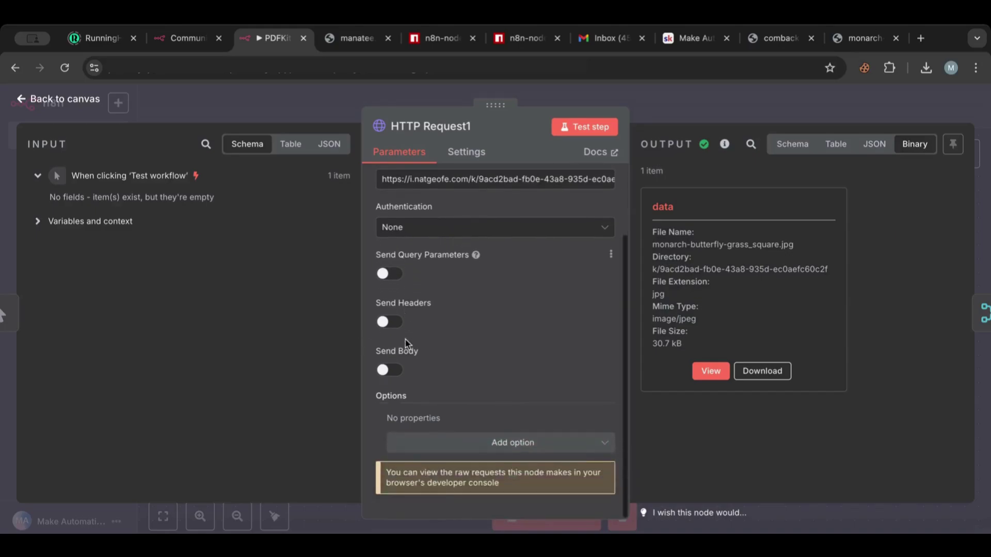
pyautogui.click(72, 102)
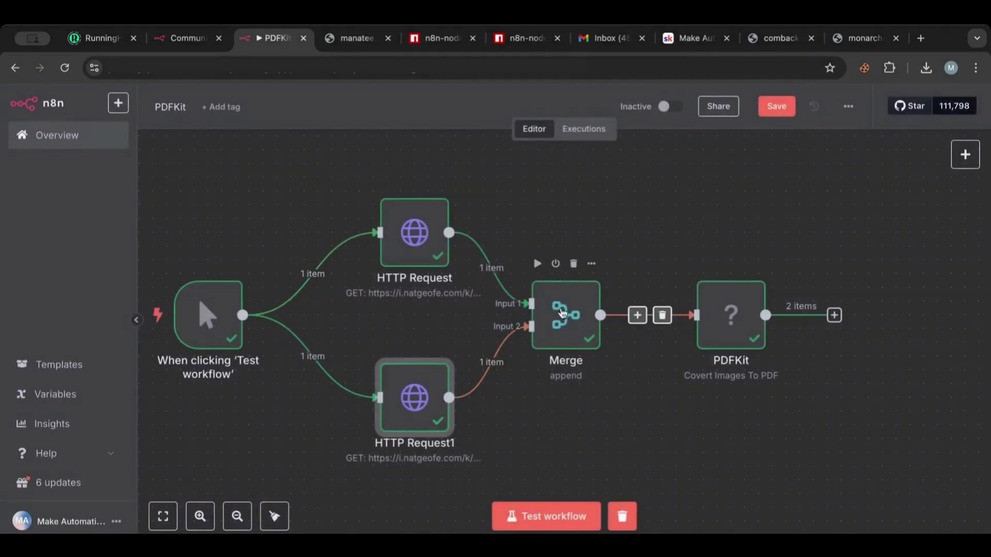
# Step: Download the second manatee.pdf from the PDFKit output, view it, and compare the node's input images with its output PDFs
pyautogui.doubleClick(730, 312)
pyautogui.doubleClick(387, 292)
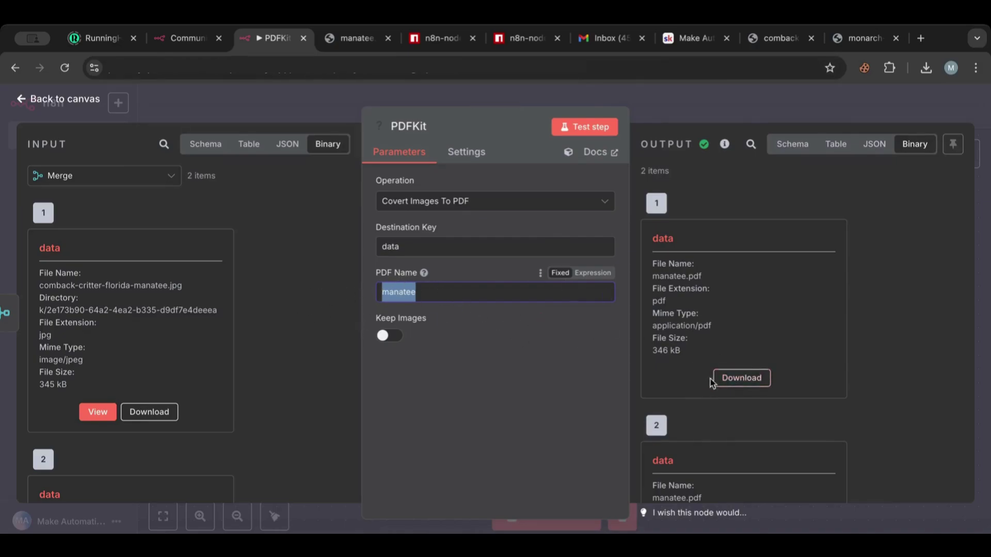
pyautogui.scroll(-4, 712, 382)
pyautogui.click(741, 429)
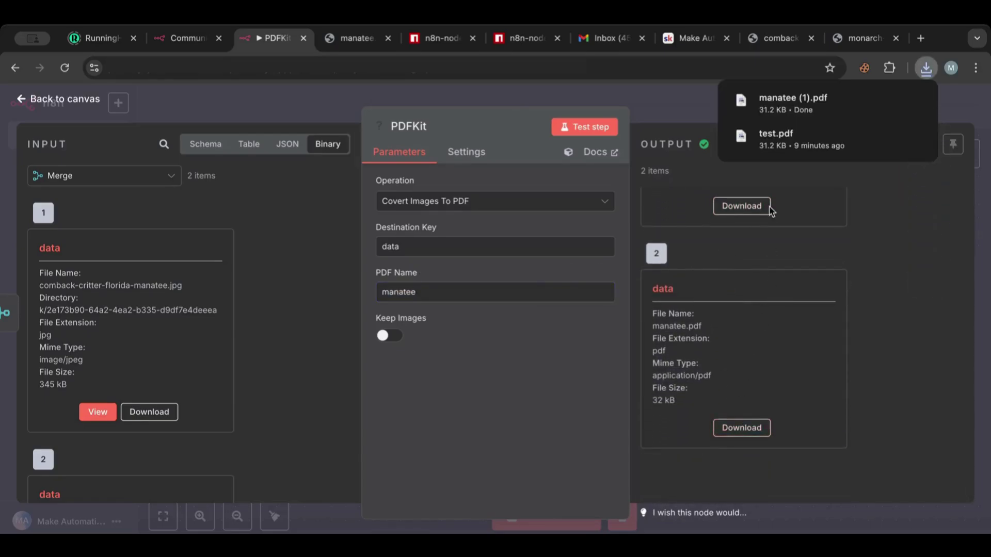
pyautogui.click(913, 102)
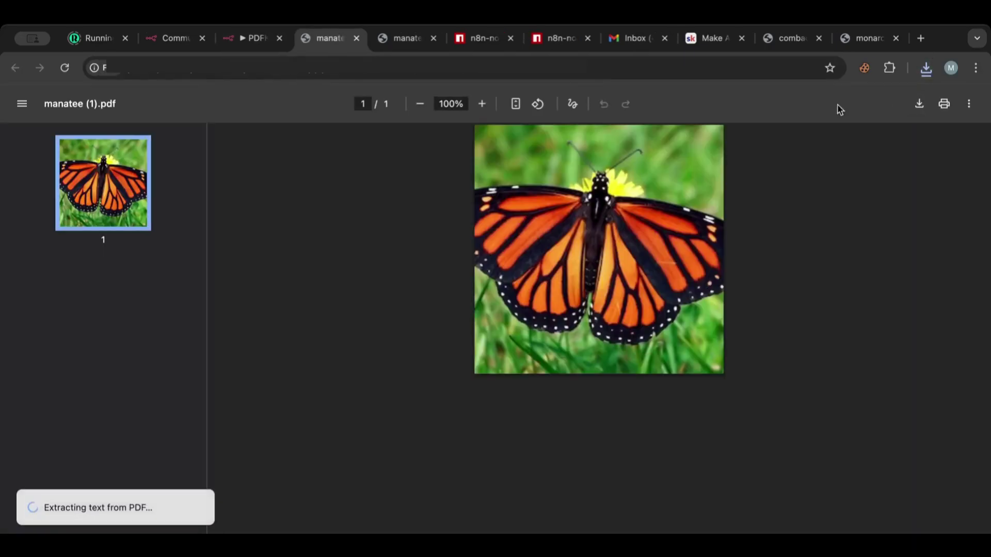
pyautogui.click(250, 48)
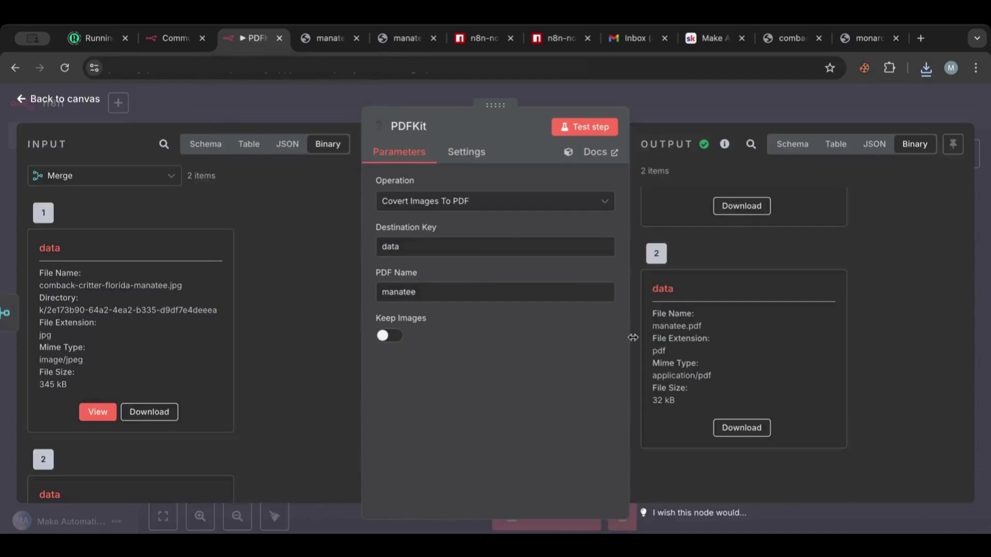
pyautogui.scroll(3, 715, 463)
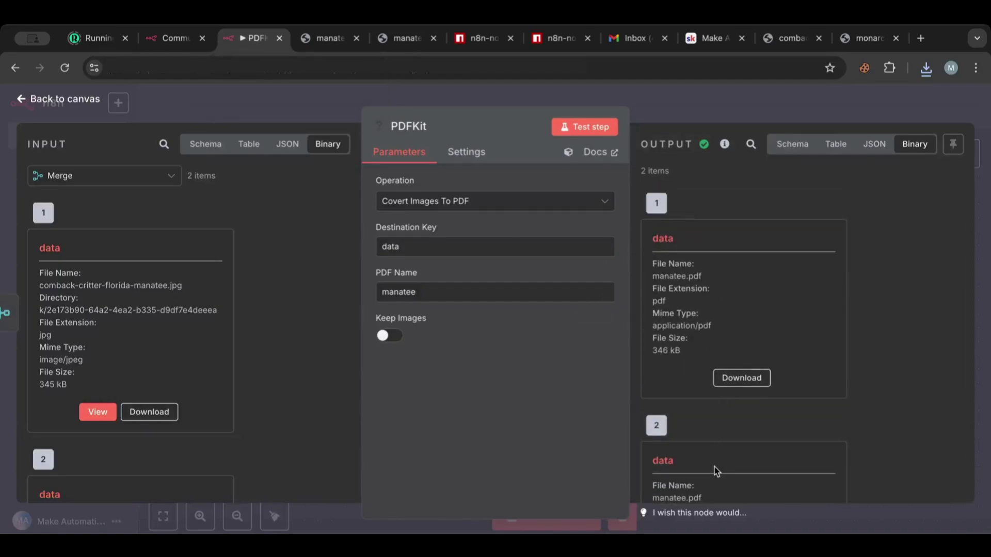
pyautogui.scroll(-4, 141, 226)
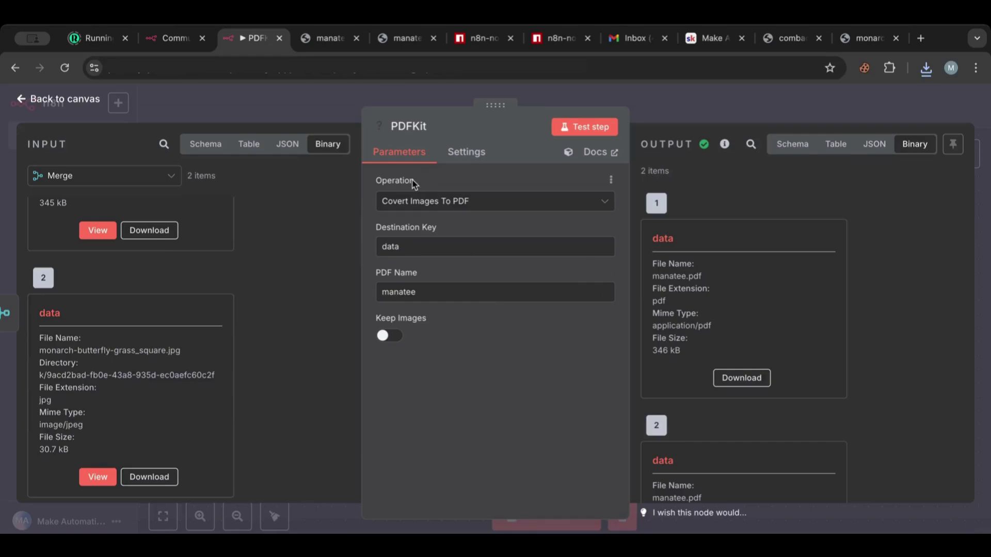
# Step: Switch to the npm page of n8n-nodes-pdfkit and read how the node converts the images on each item to PDF
pyautogui.click(477, 37)
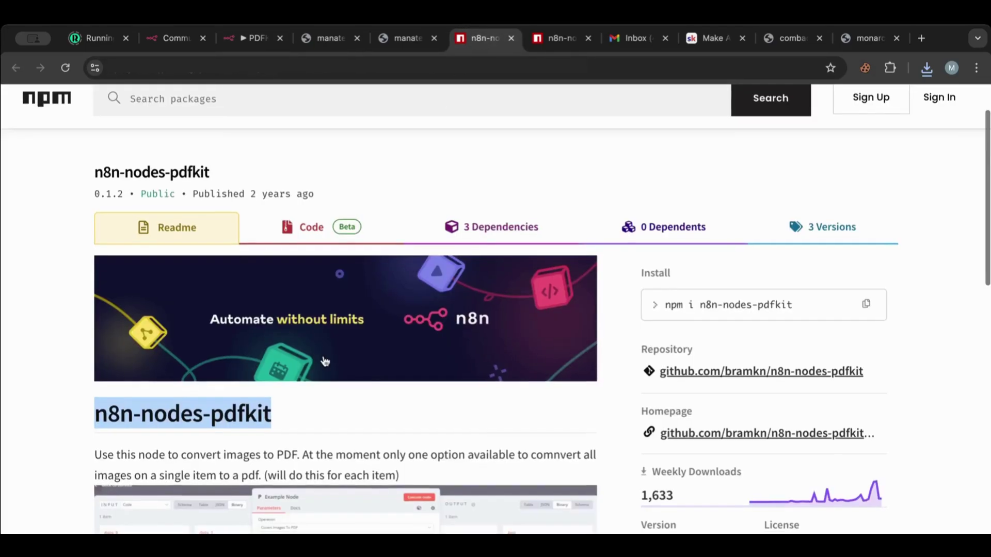
pyautogui.scroll(-2, 324, 361)
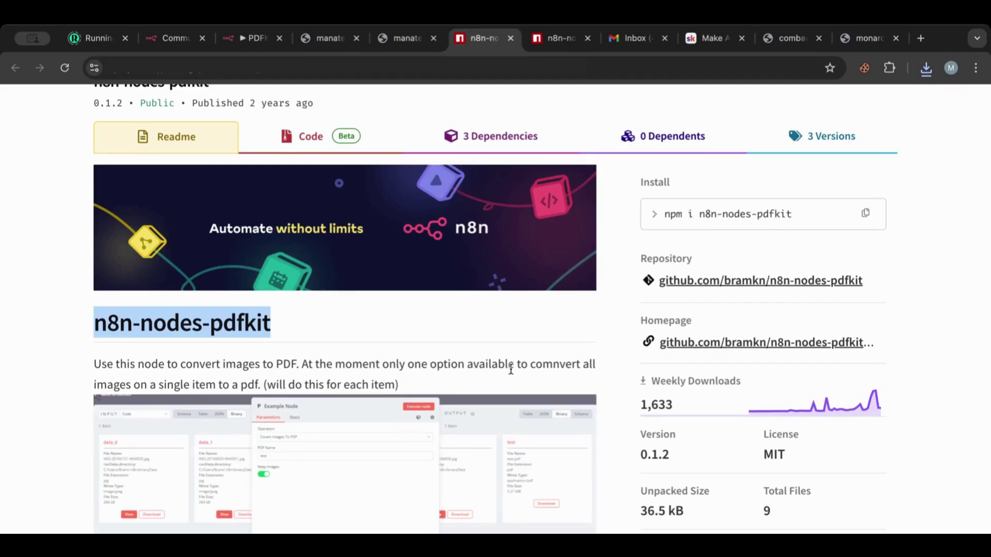
pyautogui.scroll(-1, 118, 363)
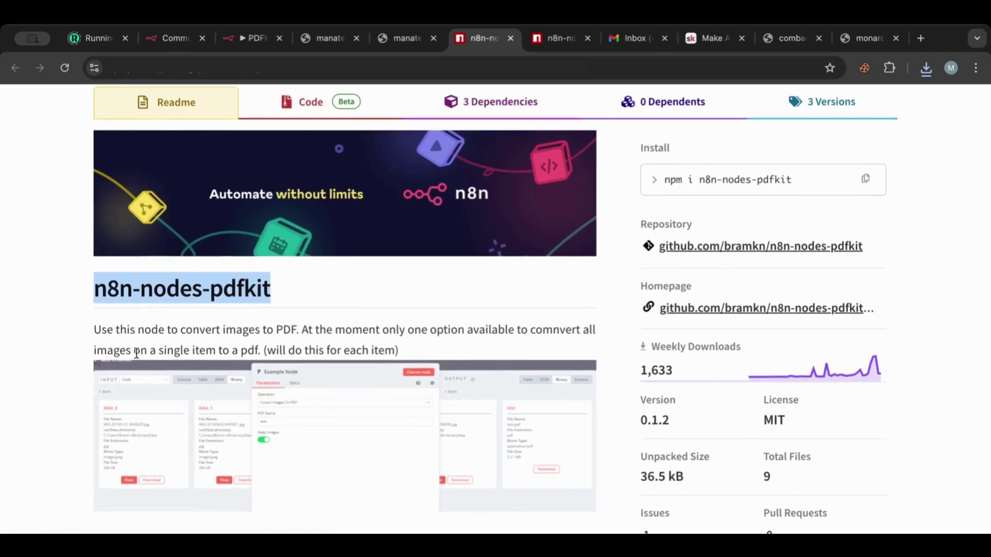
pyautogui.scroll(-6, 231, 343)
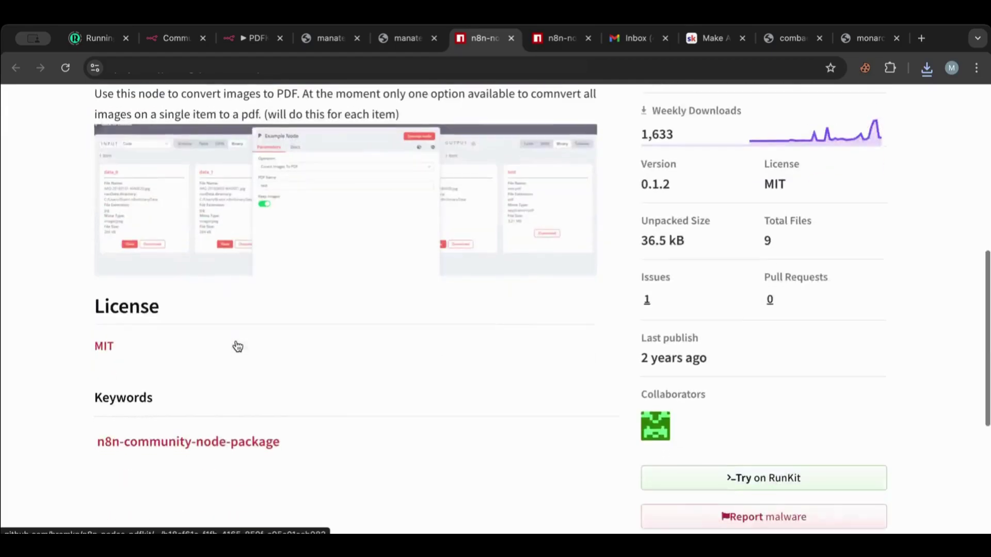
# Step: Switch back to the n8n workflow, compare PDFKit's merged input images with its output PDFs, and return to the canvas
pyautogui.scroll(1, 237, 345)
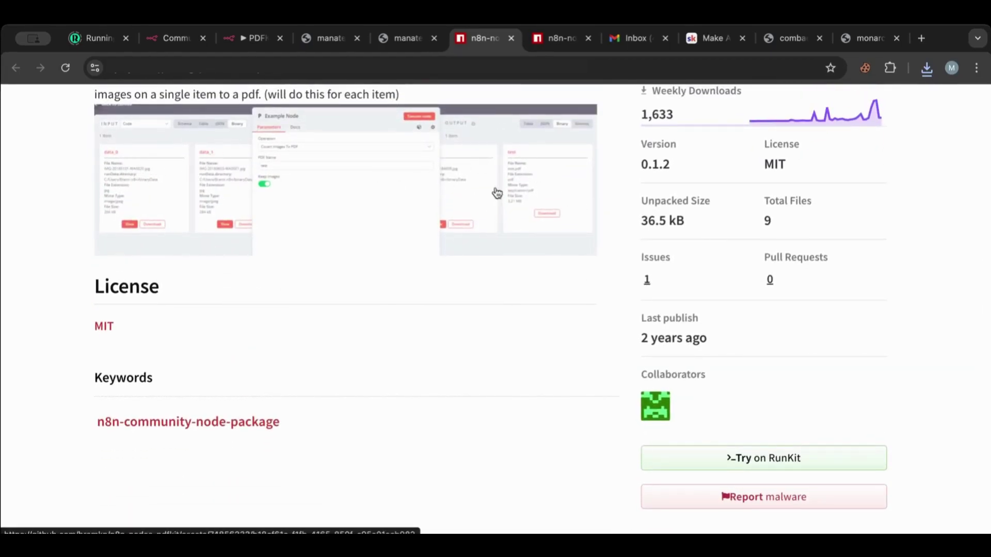
pyautogui.click(253, 41)
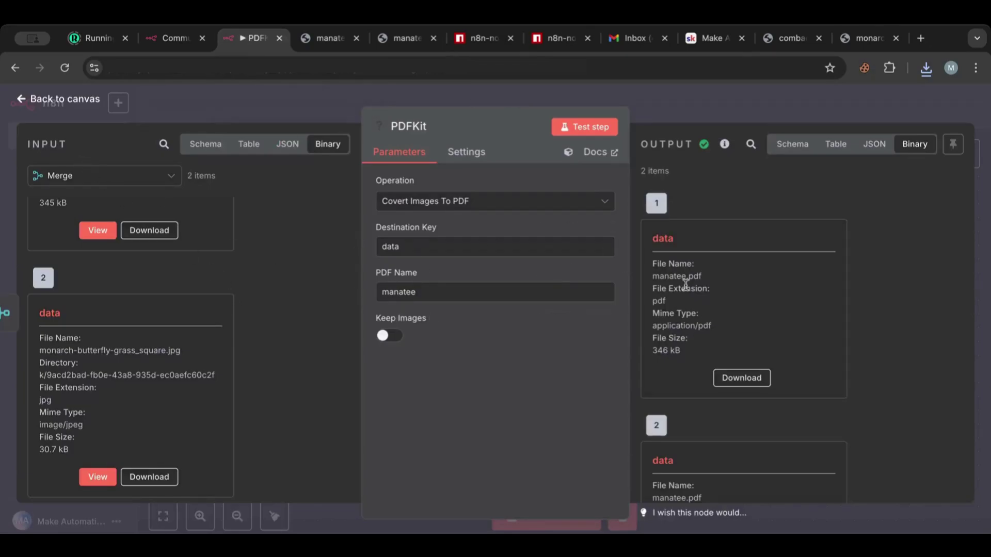
pyautogui.scroll(-3, 688, 288)
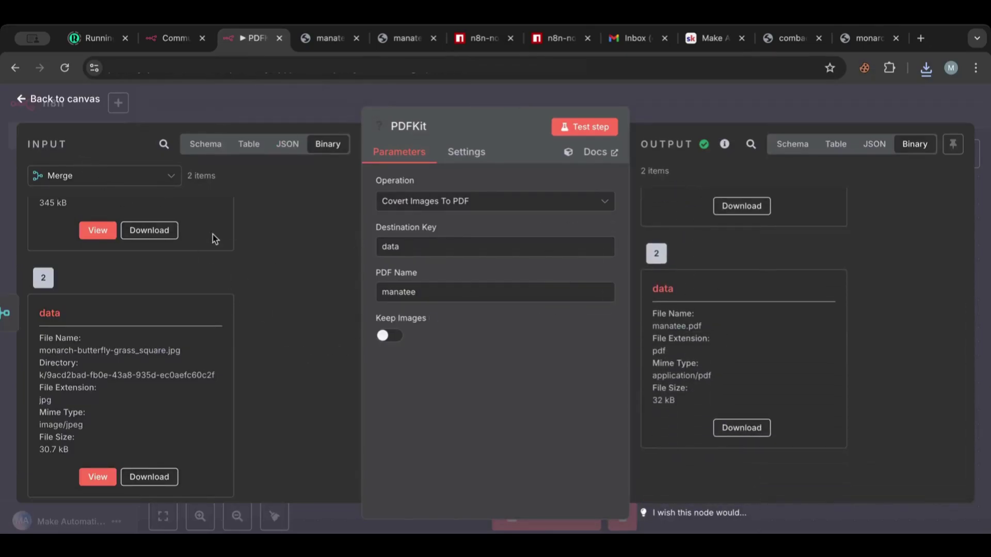
pyautogui.scroll(3, 215, 239)
pyautogui.click(67, 103)
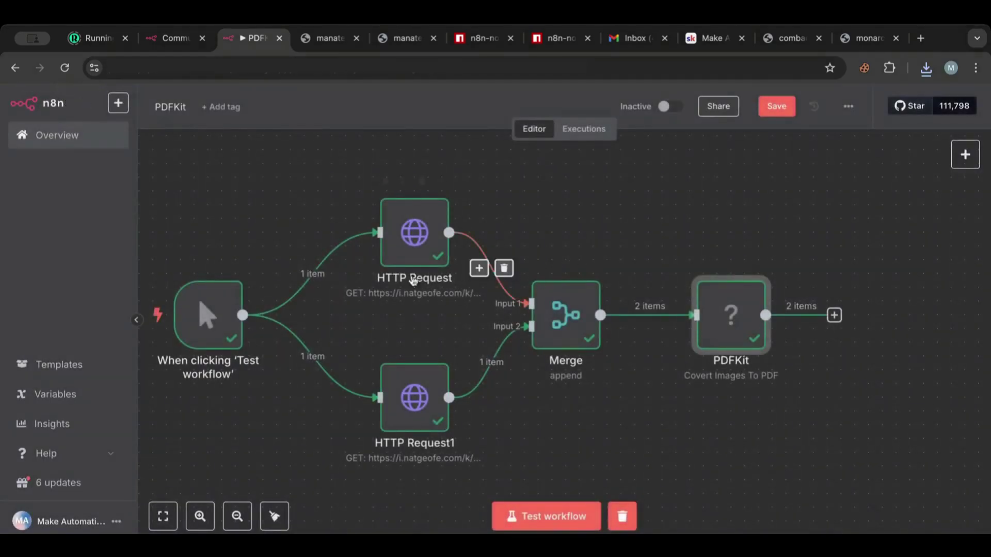
# Step: Tidy the canvas layout by moving the trigger node and PDFKit closer to their neighbours and levelling the trigger with the Merge node
pyautogui.moveTo(211, 319); pyautogui.dragTo(253, 306)
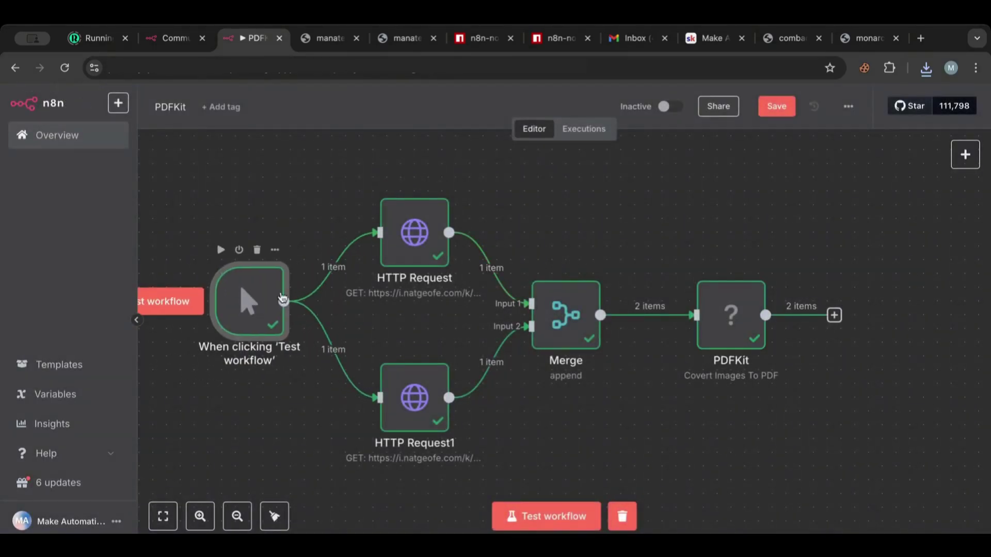
pyautogui.moveTo(728, 310); pyautogui.dragTo(700, 310)
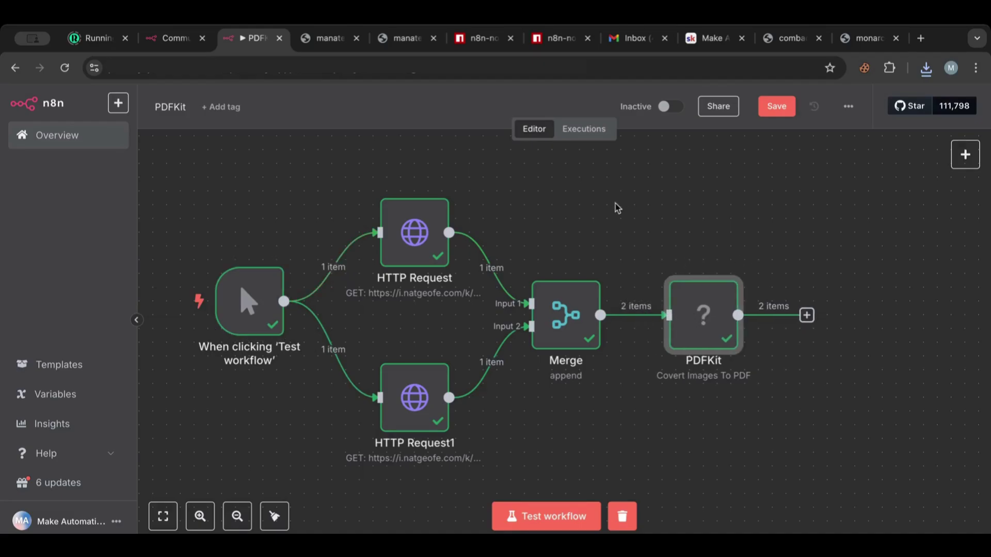
pyautogui.scroll(-2, 615, 203)
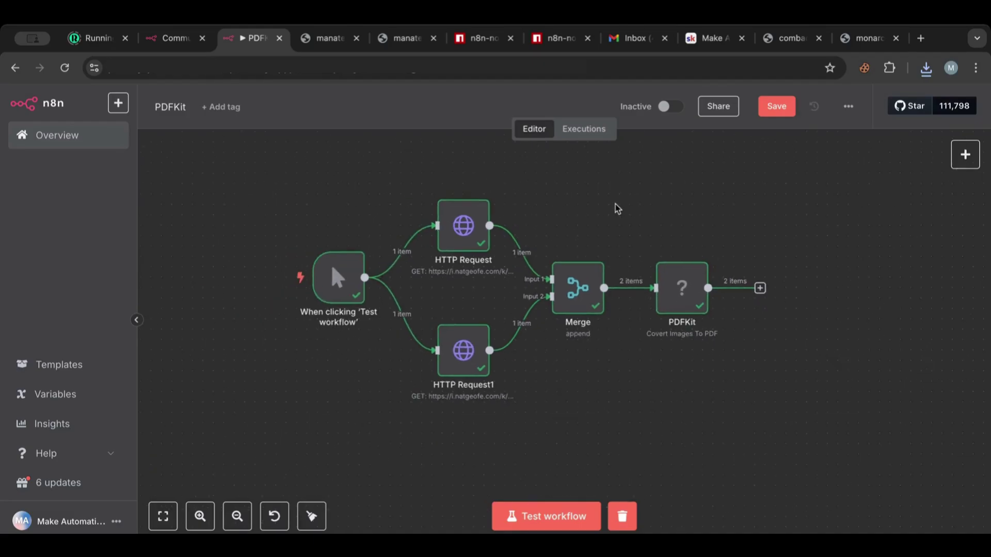
pyautogui.press('1')
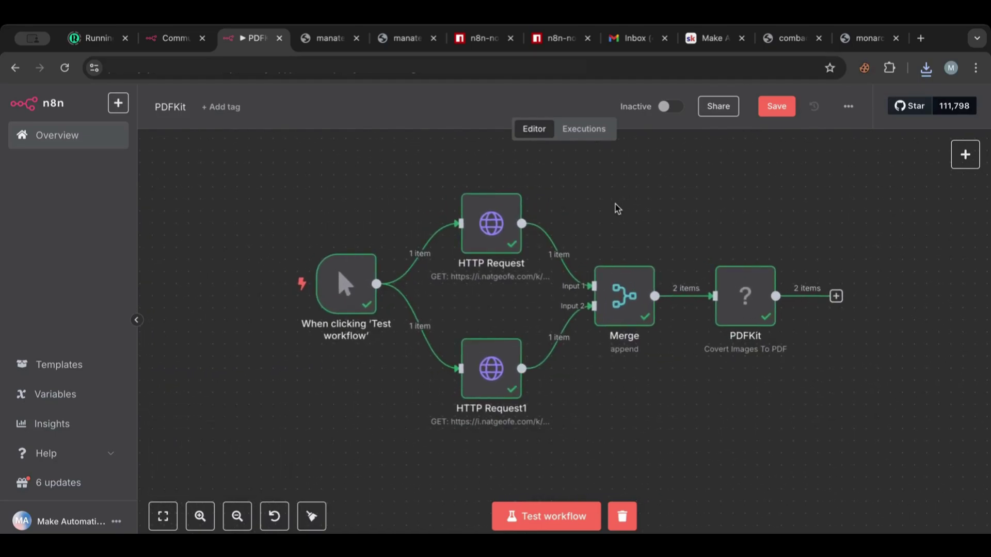
pyautogui.moveTo(352, 269)
pyautogui.moveTo(349, 287); pyautogui.dragTo(350, 296)
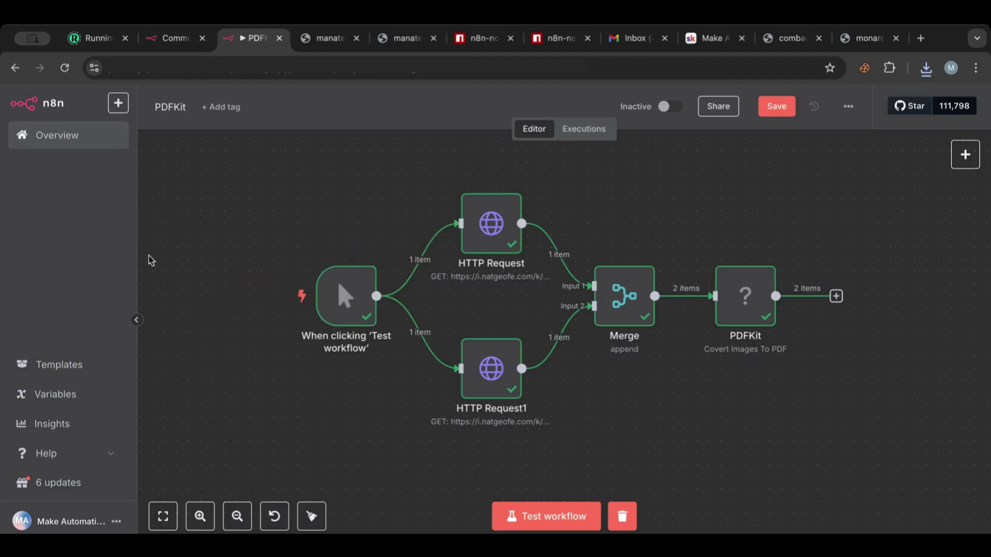
pyautogui.click(848, 109)
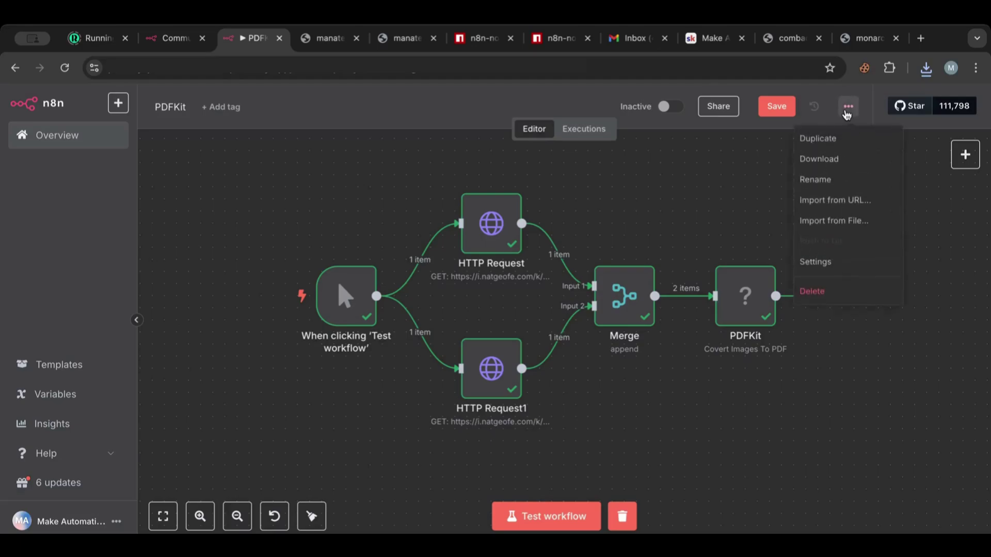
pyautogui.click(630, 197)
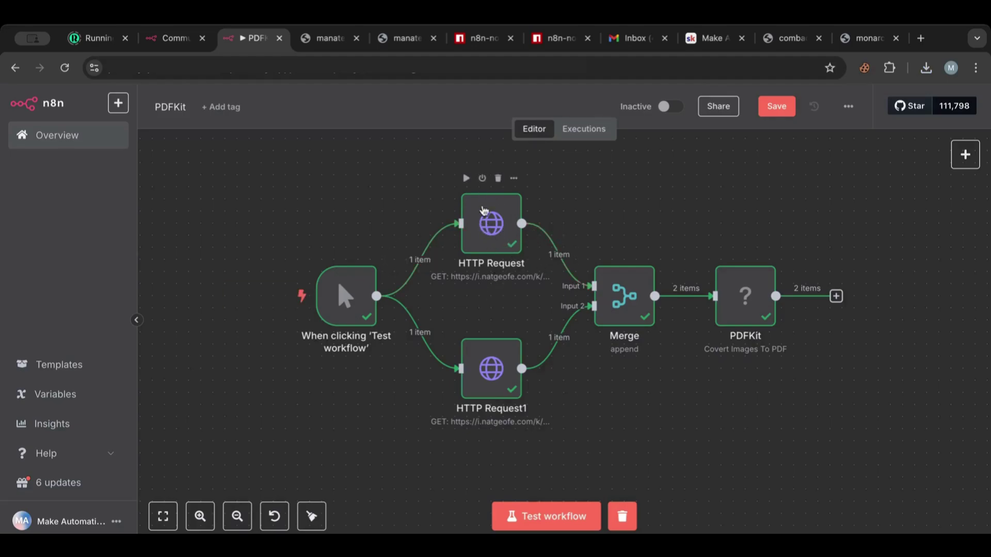
# Step: Rename the HTTP Request node as Image1 and return to the canvas
pyautogui.doubleClick(502, 216)
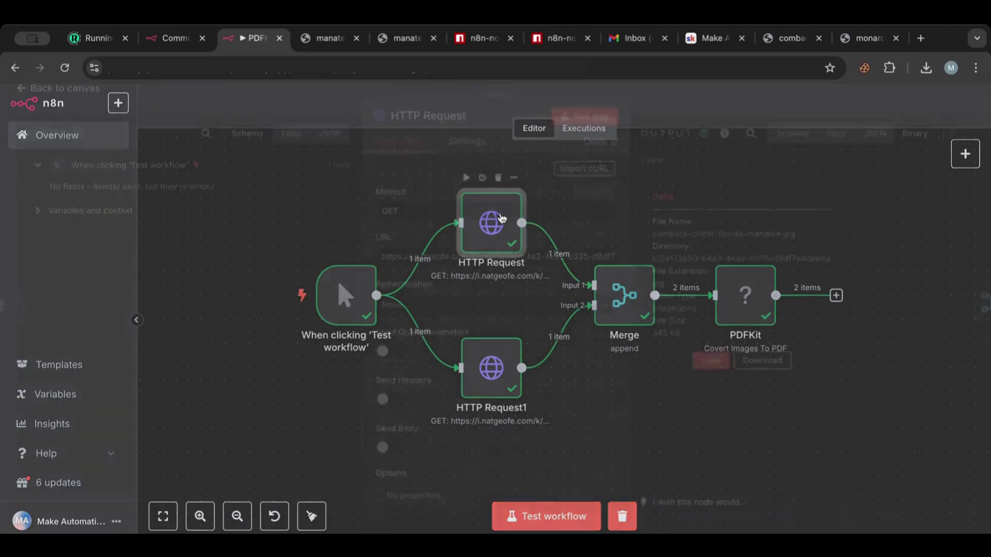
pyautogui.click(474, 128)
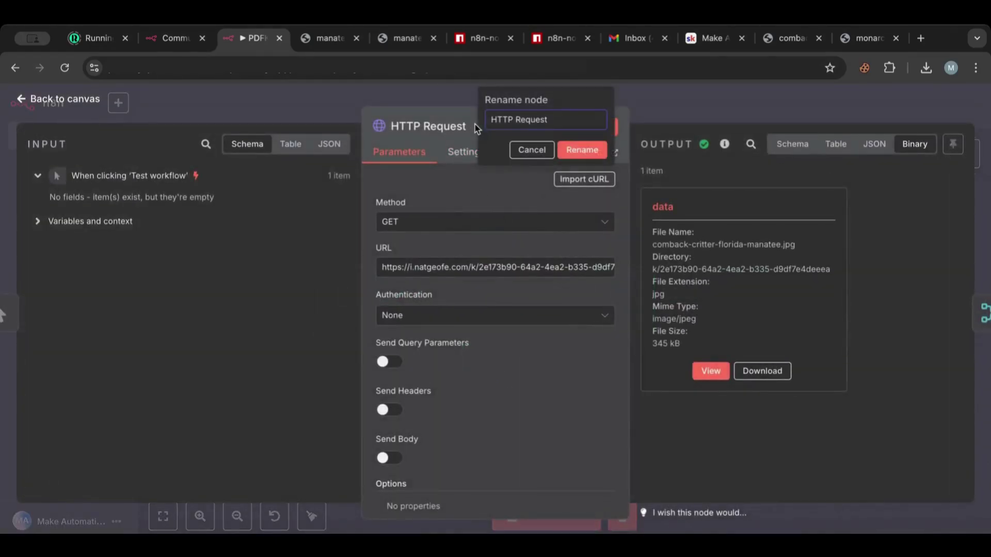
pyautogui.write('Image1')
pyautogui.click(573, 150)
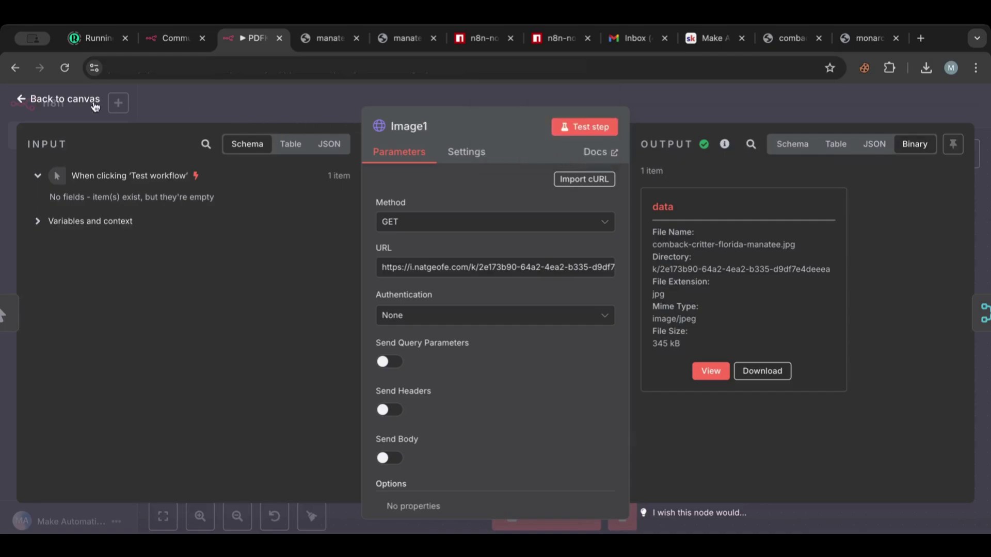
pyautogui.click(77, 99)
# Step: Rename the HTTP Request1 node as Image2 and return to the canvas
pyautogui.doubleClick(497, 363)
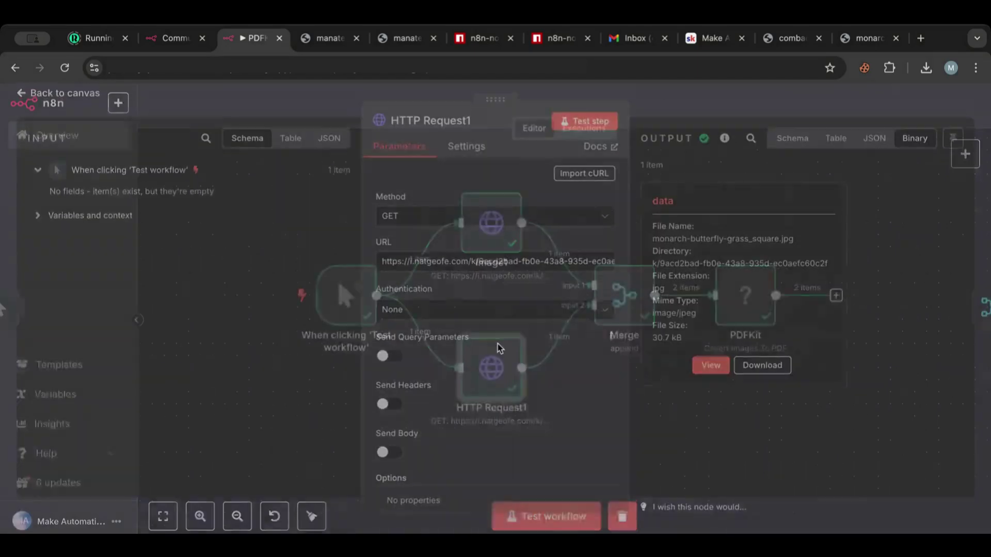
pyautogui.click(478, 126)
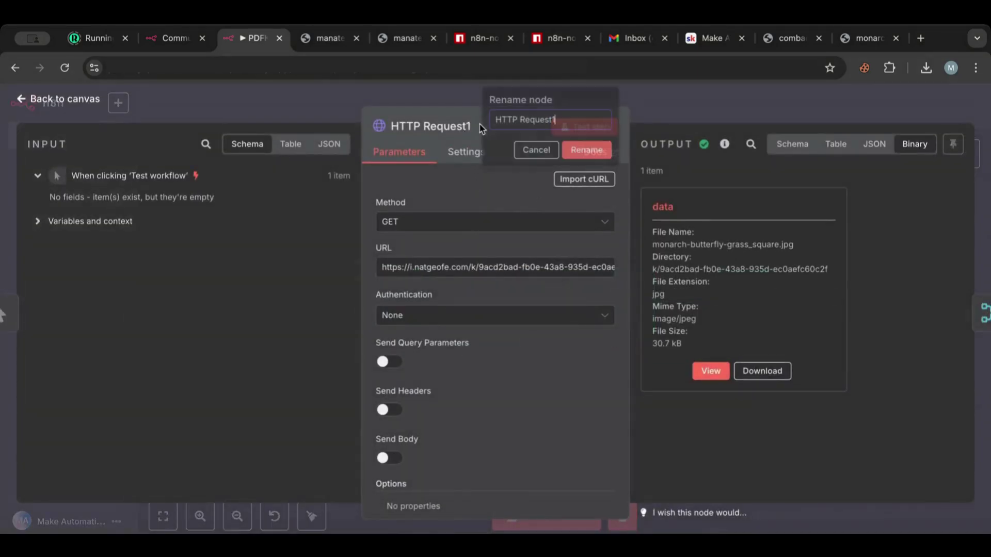
pyautogui.press('super+a')
pyautogui.press('BackSpace')
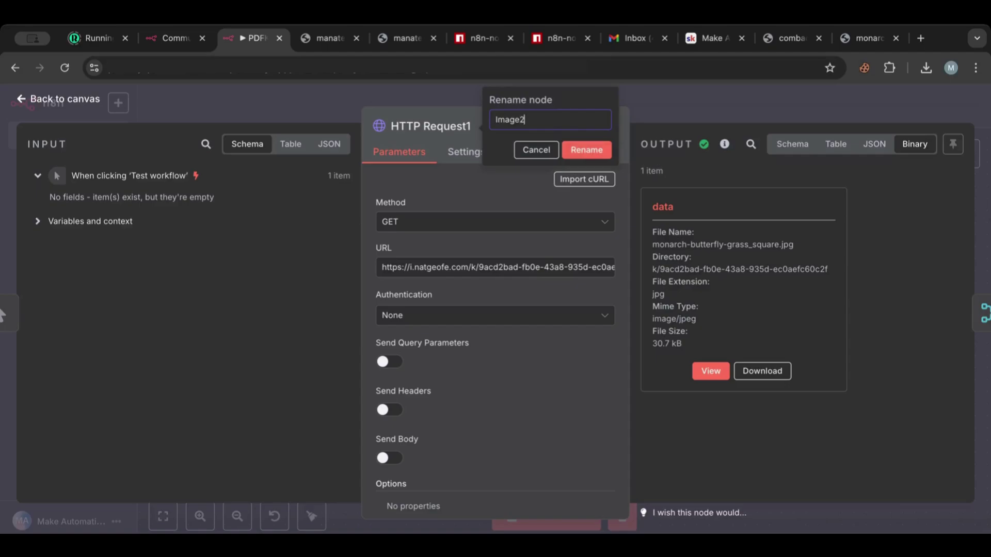
pyautogui.click(586, 149)
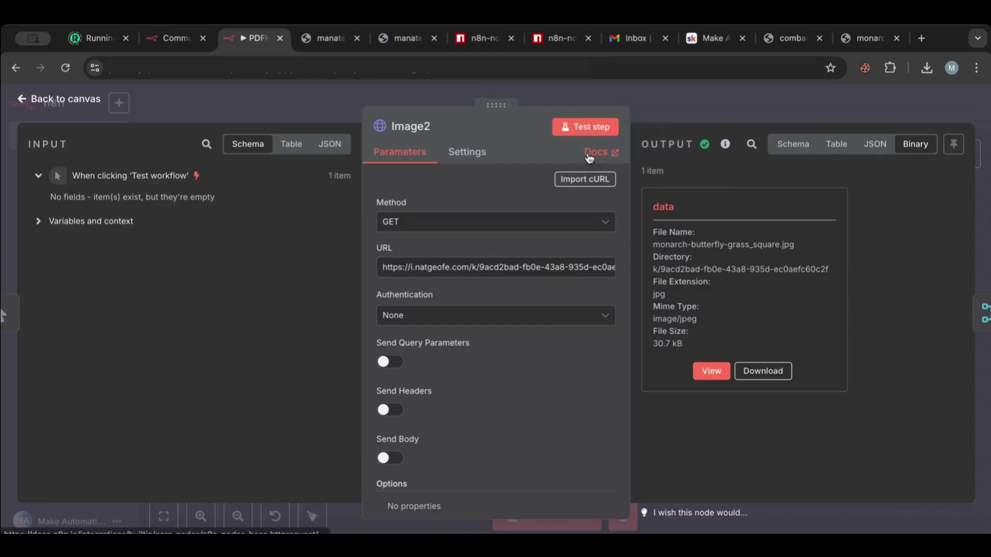
pyautogui.click(83, 98)
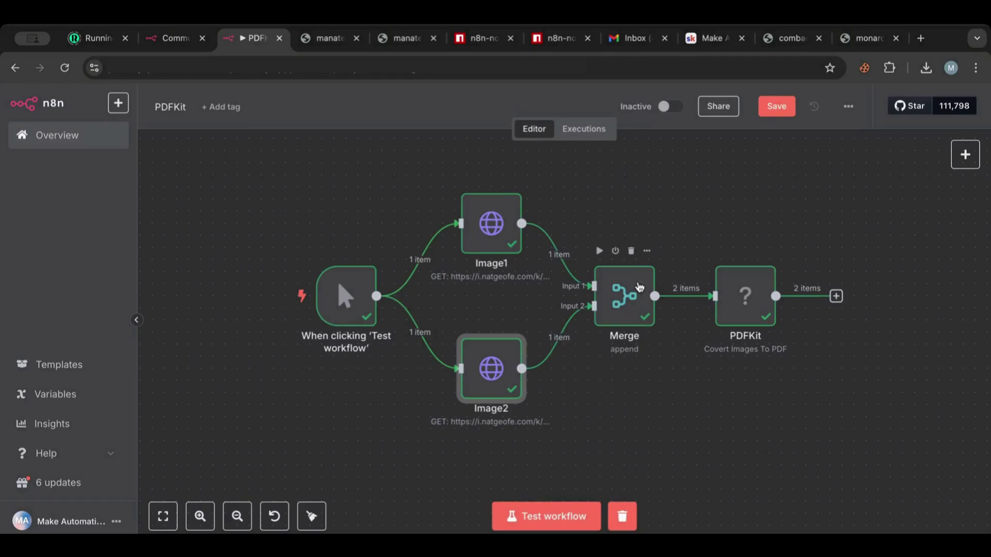
# Step: Rename the Merge node as Merge Images and return to the canvas
pyautogui.click(630, 302)
pyautogui.doubleClick(630, 302)
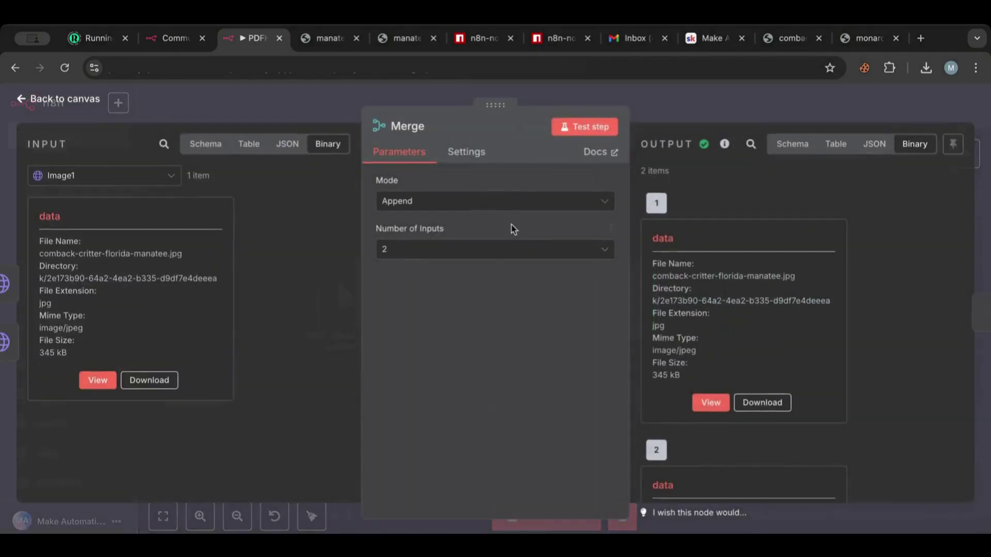
pyautogui.click(434, 129)
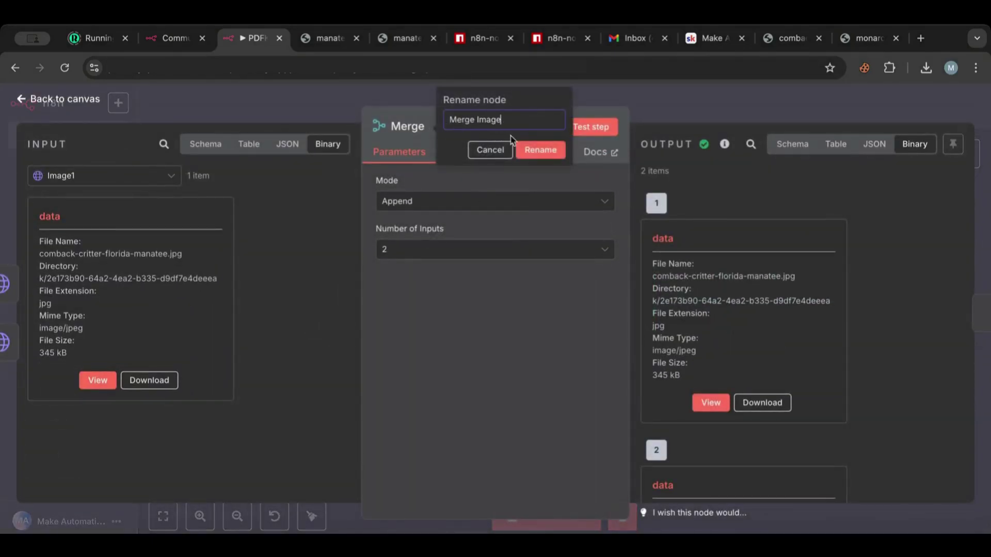
pyautogui.write('Image')
pyautogui.click(541, 150)
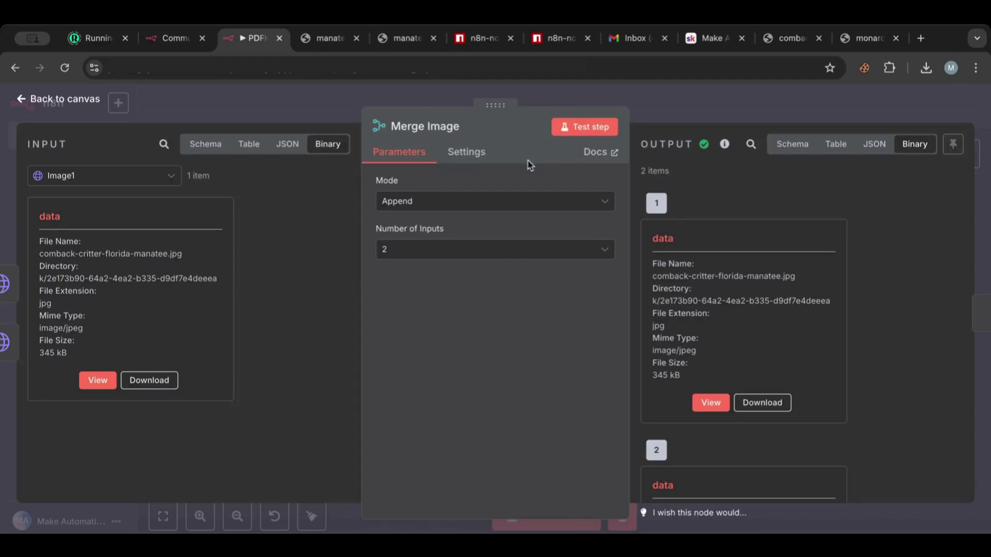
pyautogui.click(421, 130)
pyautogui.write('s')
pyautogui.click(574, 150)
pyautogui.click(58, 97)
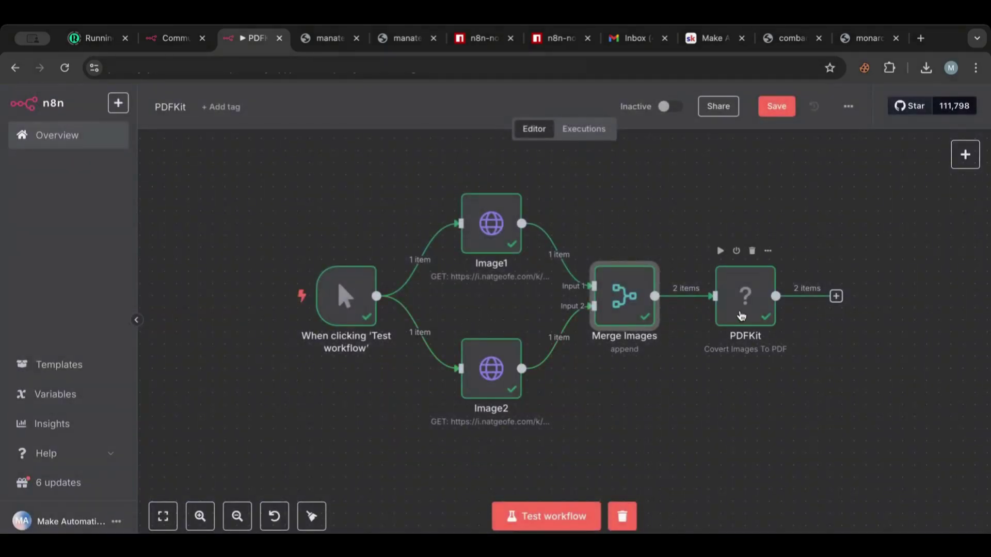
# Step: Rename the PDFKit node as Images to PDF and return to the canvas
pyautogui.doubleClick(741, 316)
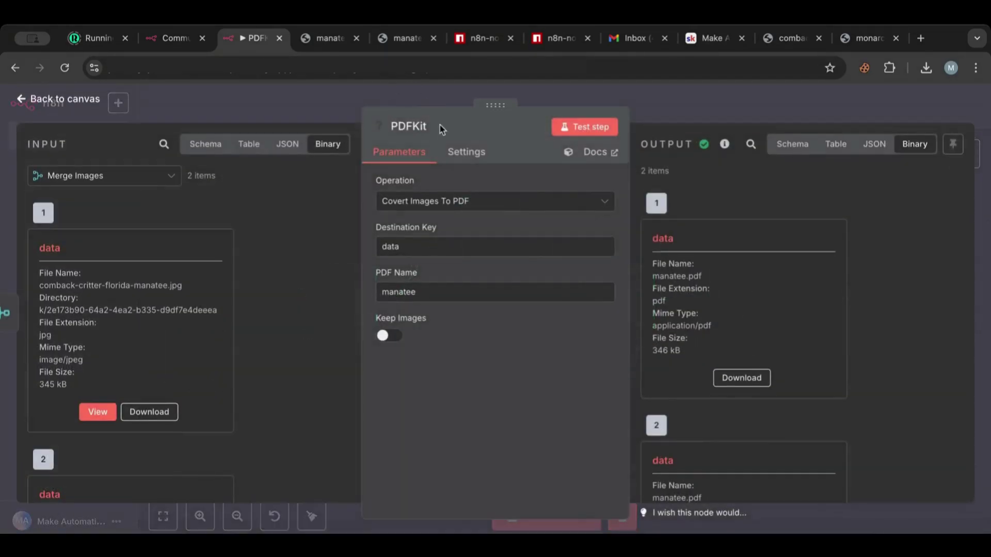
pyautogui.click(431, 132)
pyautogui.doubleClick(486, 127)
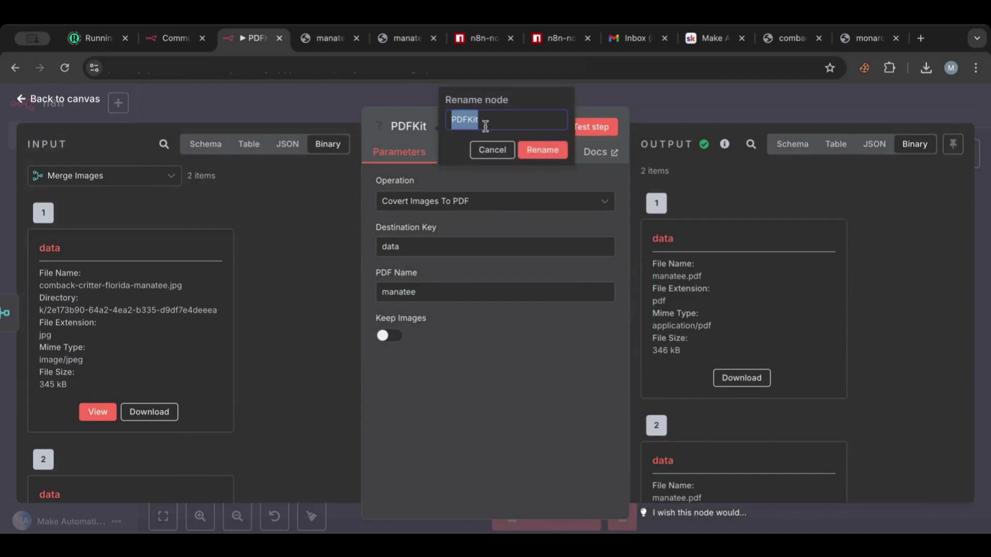
pyautogui.write('Images to PDF')
pyautogui.click(542, 150)
pyautogui.click(74, 100)
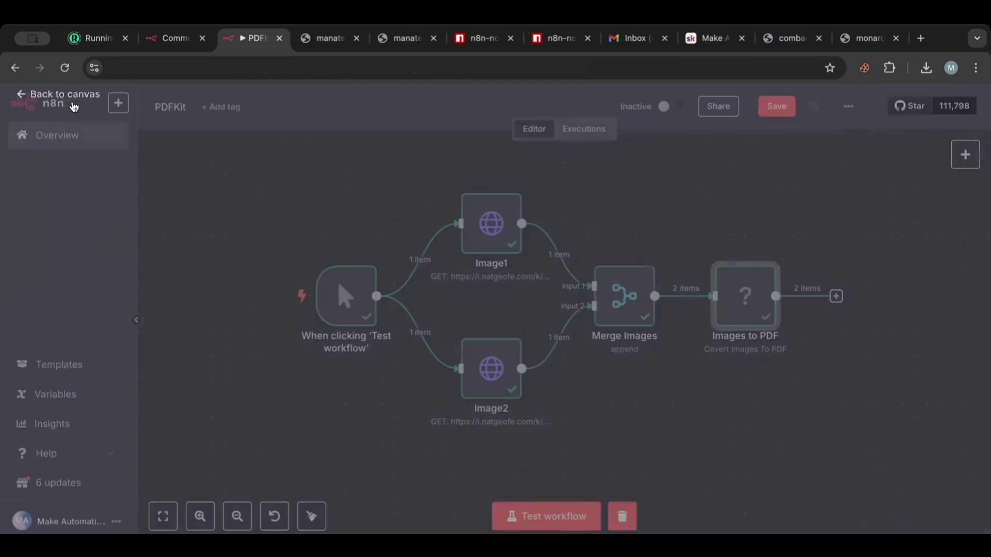
# Step: Add a sticky note to the workflow canvas
pyautogui.rightClick(351, 421)
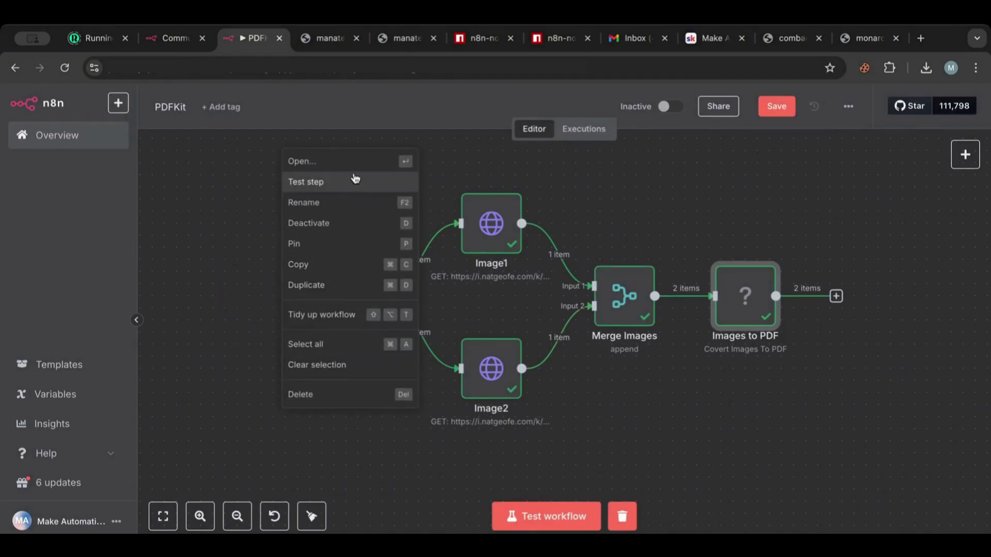
pyautogui.rightClick(602, 184)
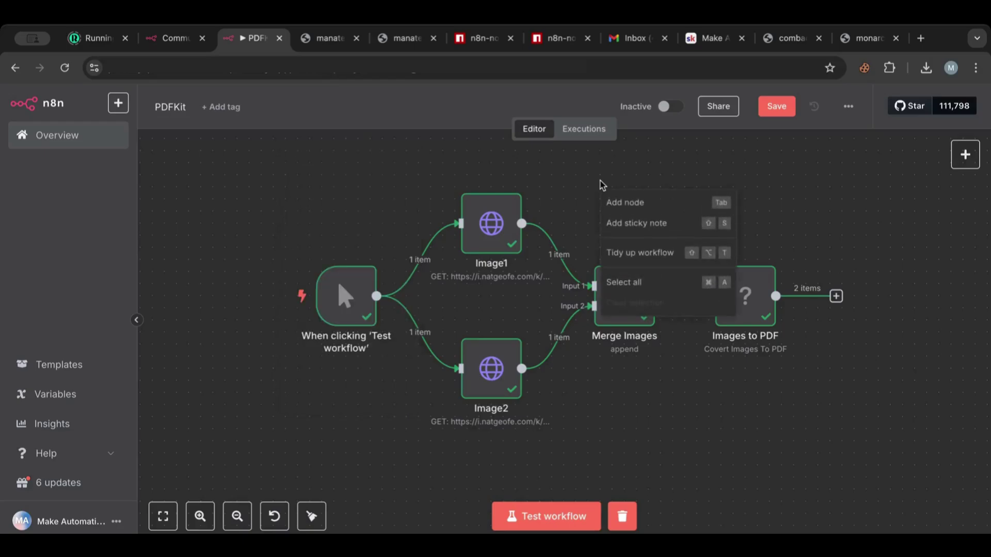
pyautogui.click(631, 224)
# Step: Replace the sticky note's default text with the heading "## Images", removing the guide text below it
pyautogui.doubleClick(389, 194)
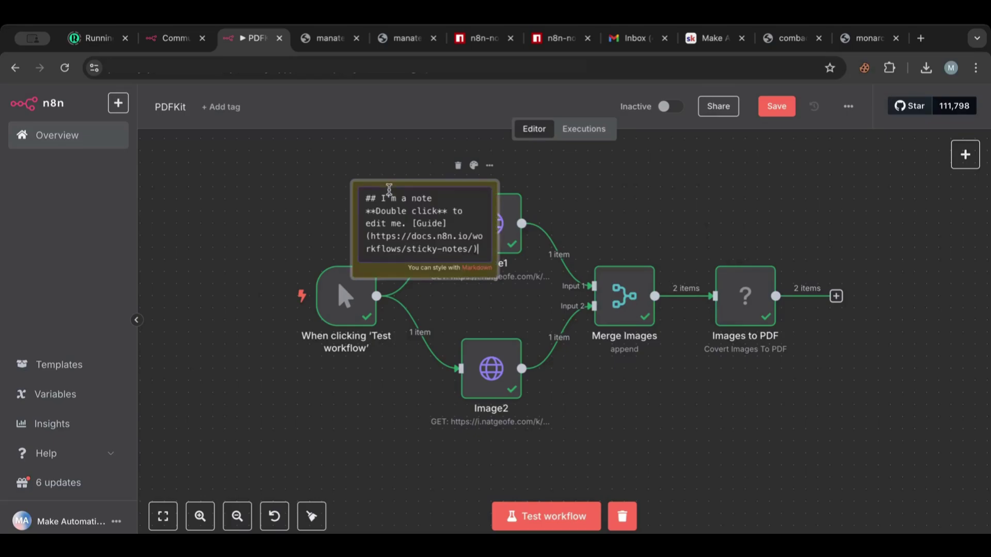
pyautogui.moveTo(368, 213); pyautogui.dragTo(569, 288)
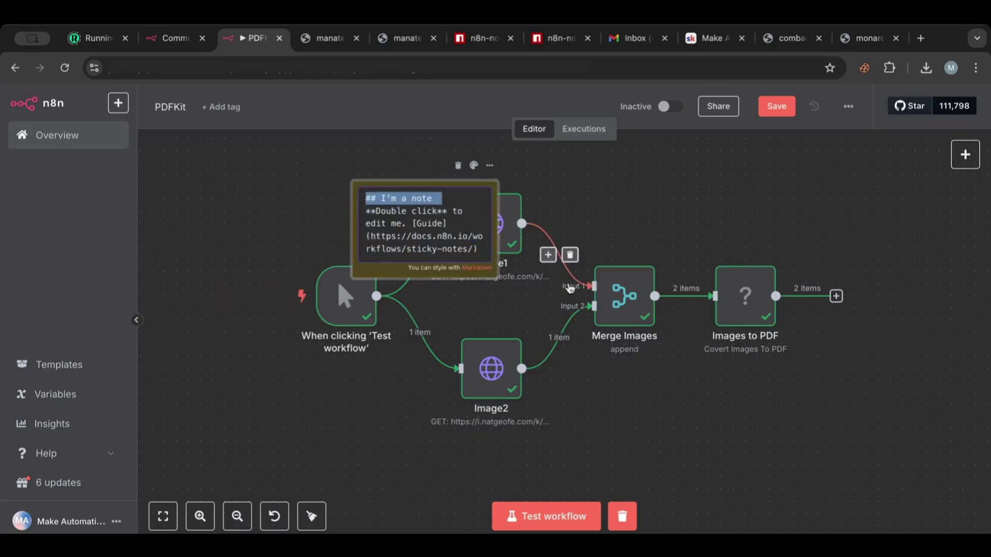
pyautogui.click(424, 199)
pyautogui.moveTo(430, 199); pyautogui.dragTo(378, 198)
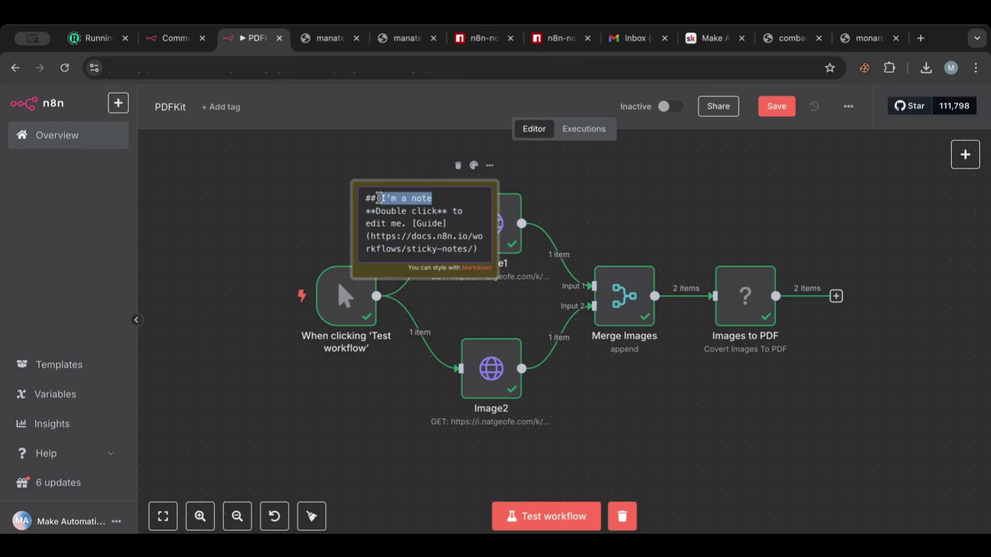
pyautogui.write('Images')
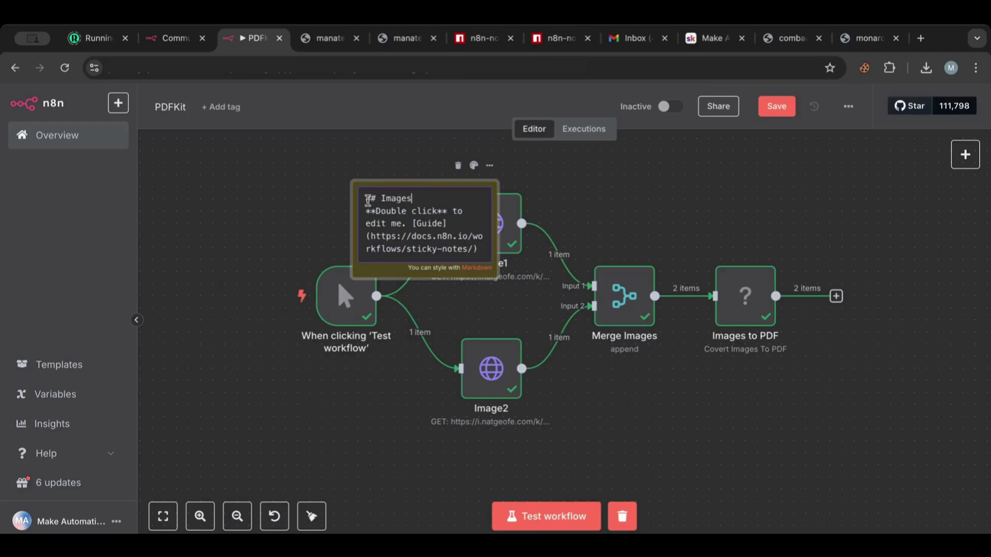
pyautogui.moveTo(366, 208); pyautogui.dragTo(482, 252)
pyautogui.press('BackSpace')
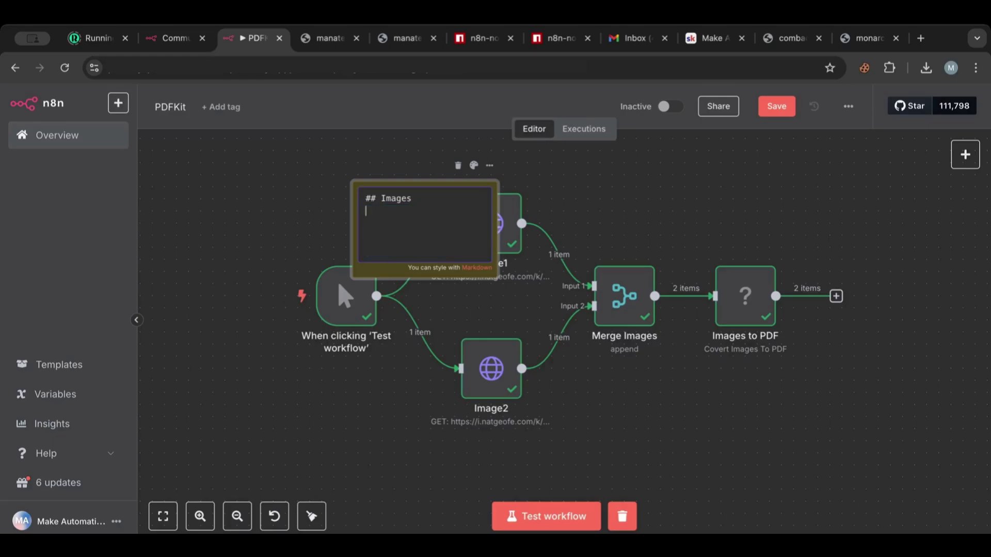
pyautogui.click(558, 181)
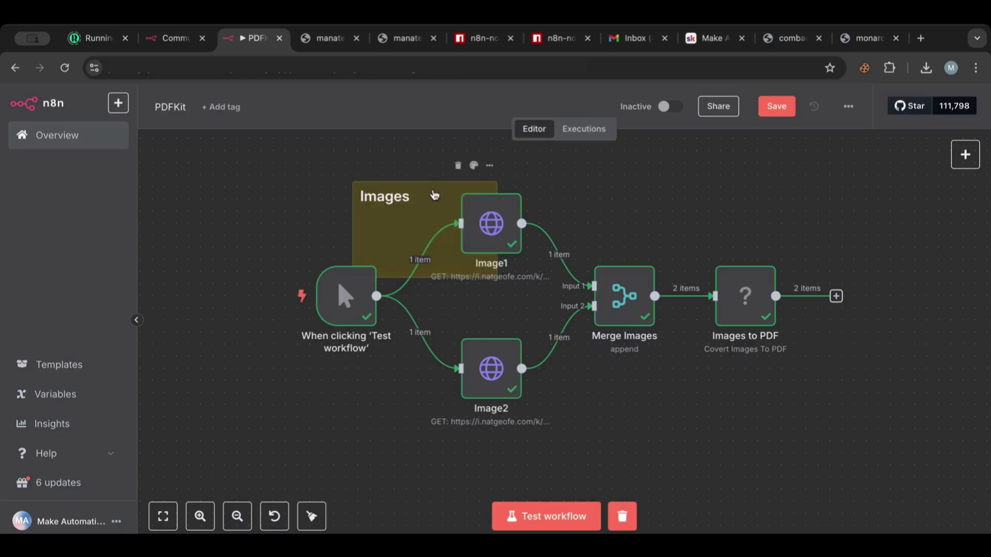
# Step: Colour the Images sticky note dark red and move it above and to the left of the Image1 node
pyautogui.click(474, 167)
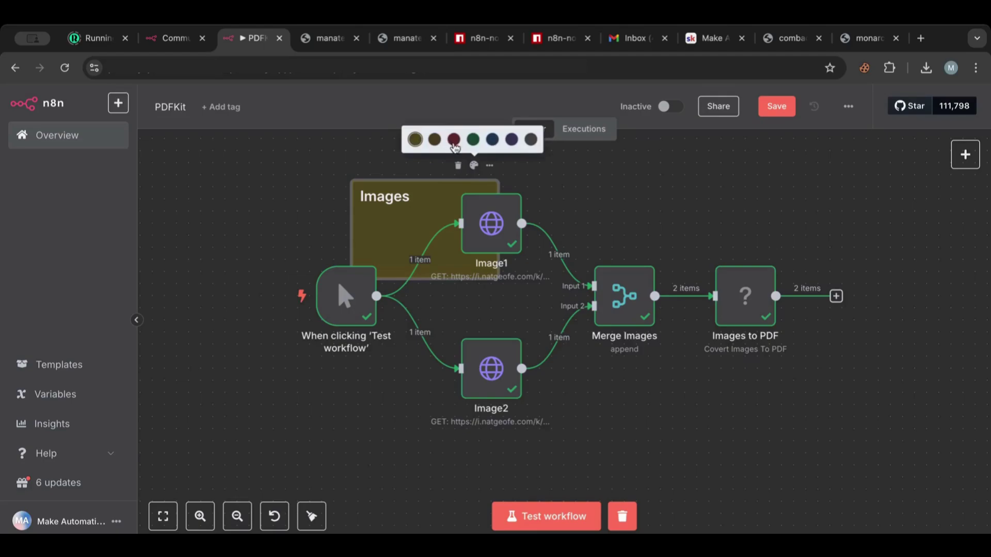
pyautogui.click(454, 148)
pyautogui.moveTo(356, 188); pyautogui.dragTo(428, 191)
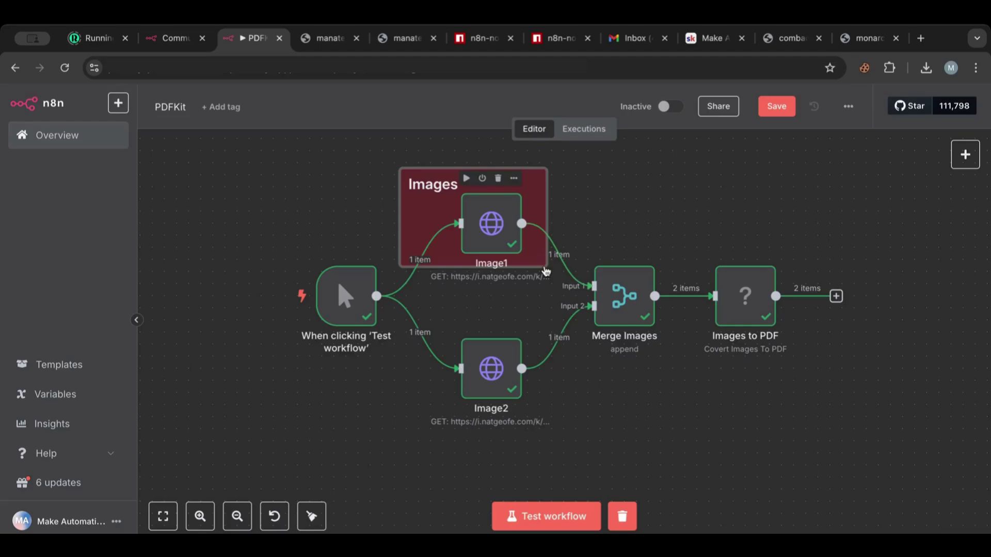
pyautogui.moveTo(546, 271)
pyautogui.mouseDown()
pyautogui.moveTo(546, 332)
pyautogui.moveTo(544, 283)
pyautogui.mouseUp()
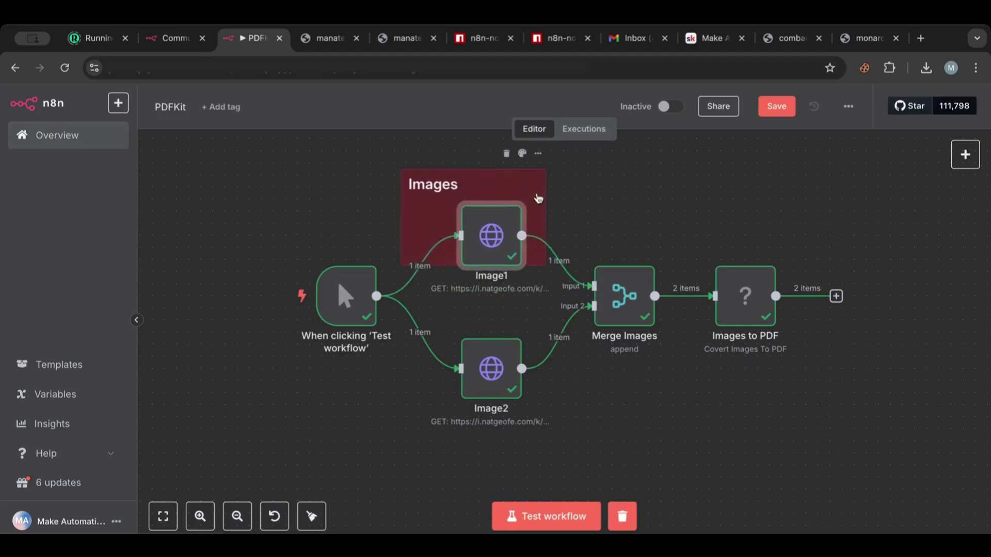
pyautogui.click(538, 199)
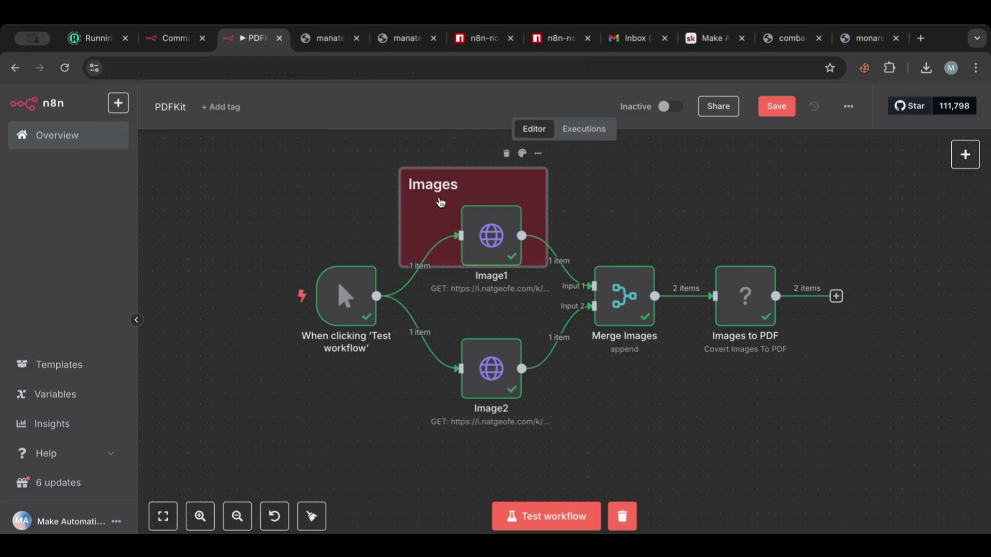
pyautogui.moveTo(441, 203); pyautogui.dragTo(378, 155)
pyautogui.click(484, 232)
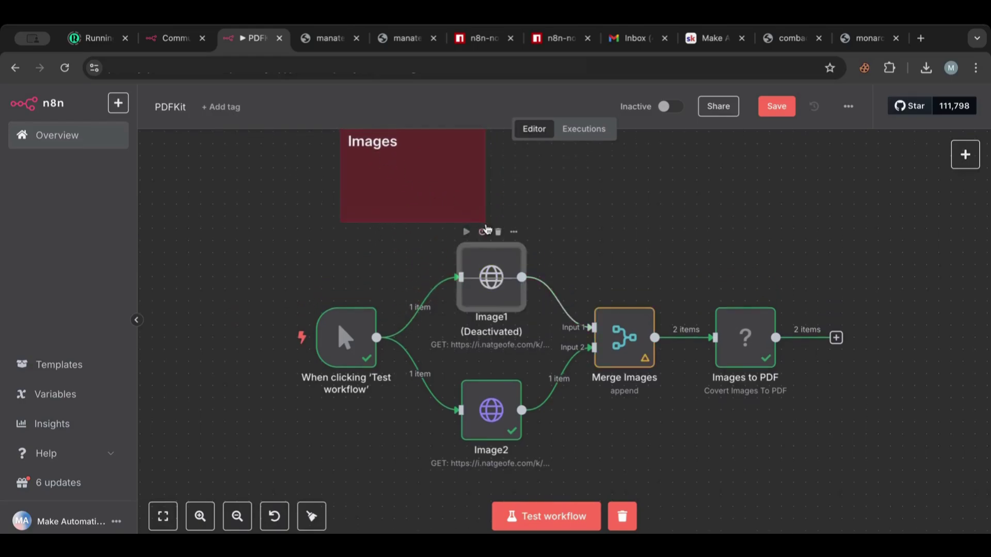
pyautogui.click(486, 214)
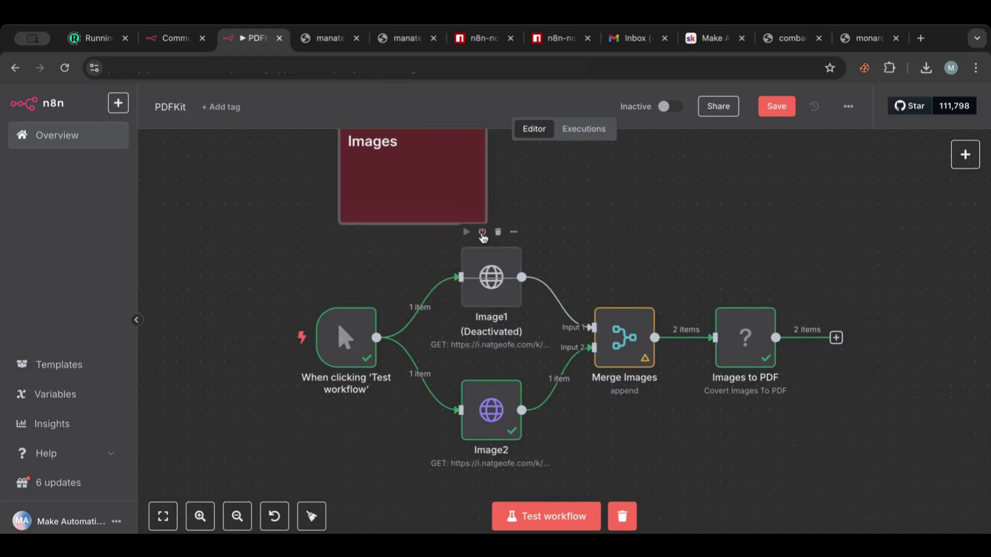
pyautogui.click(483, 233)
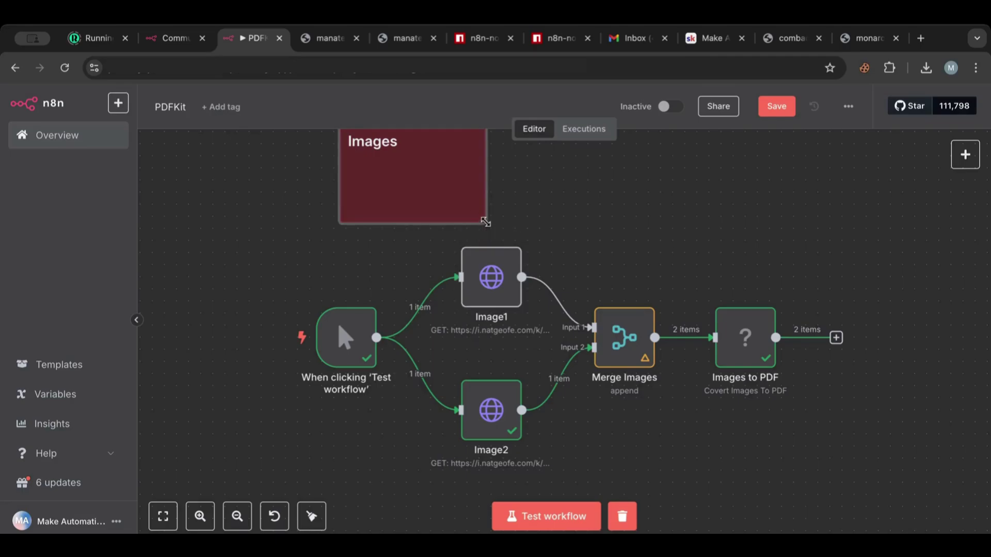
# Step: Resize the Images sticky note to closely enclose the Image1, Image2 and Merge Images nodes, leaving the trigger node outside
pyautogui.moveTo(485, 222); pyautogui.dragTo(681, 487)
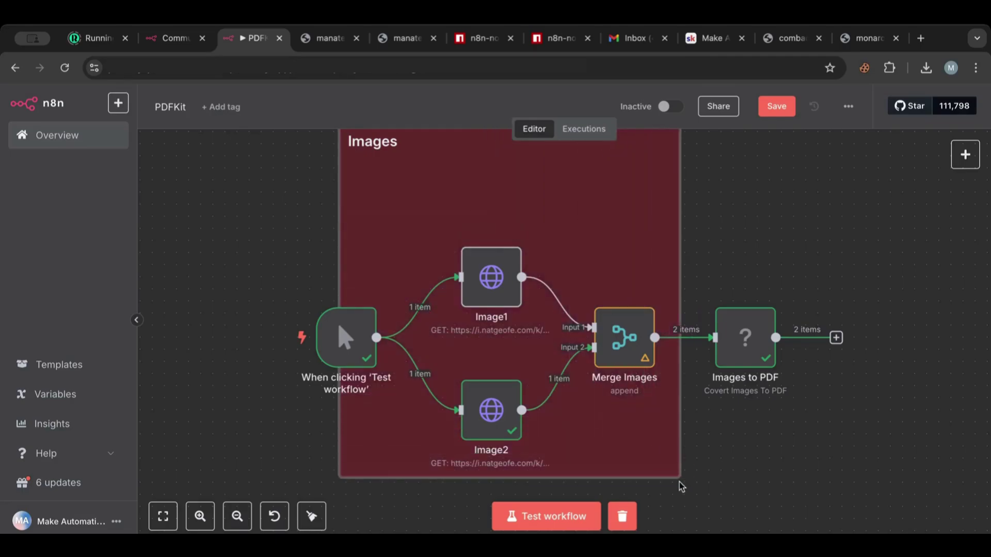
pyautogui.scroll(2, 444, 186)
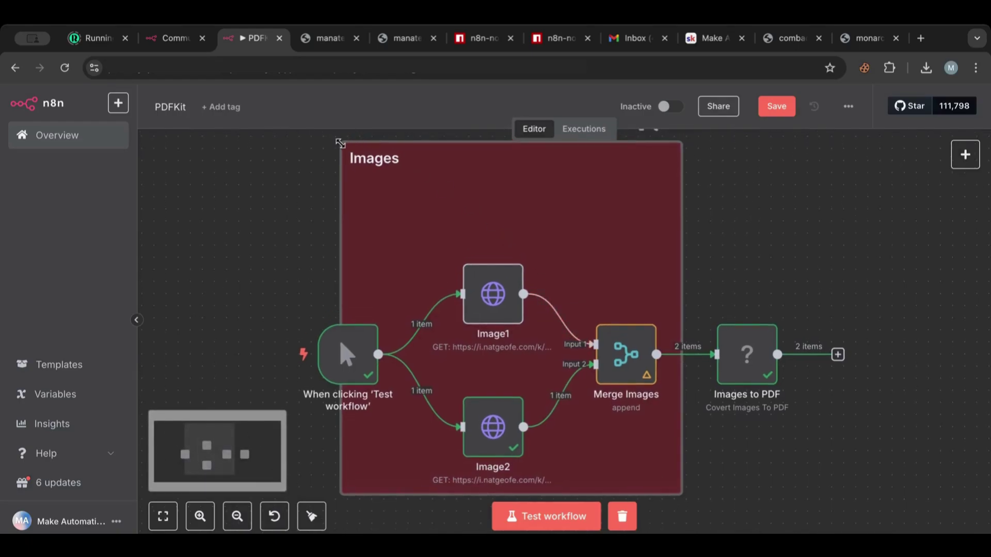
pyautogui.moveTo(336, 149); pyautogui.dragTo(383, 247)
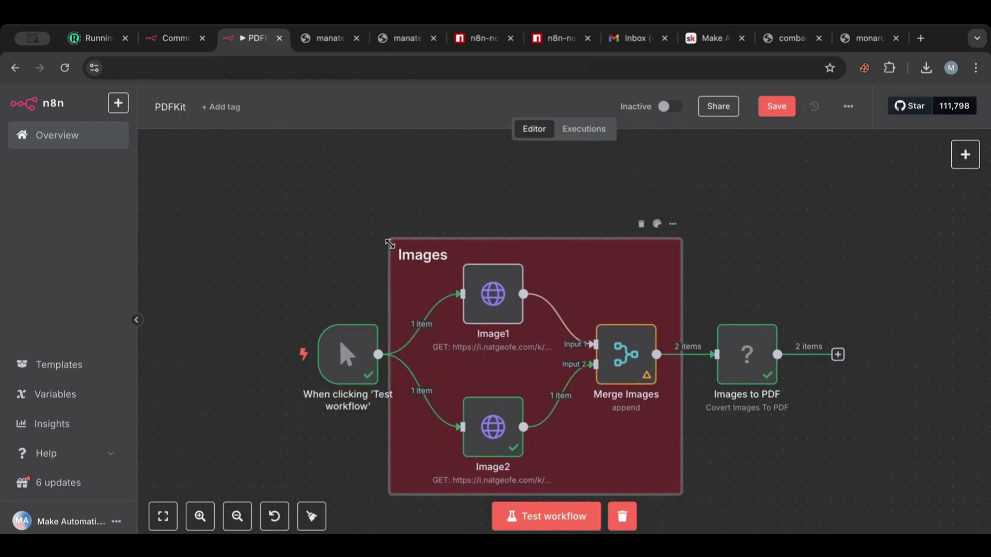
# Step: Duplicate the Images sticky note, place the copy behind the Images to PDF node, and narrow it to fit around that node
pyautogui.hscroll(3, 707, 243)
pyautogui.scroll(-2, 708, 243)
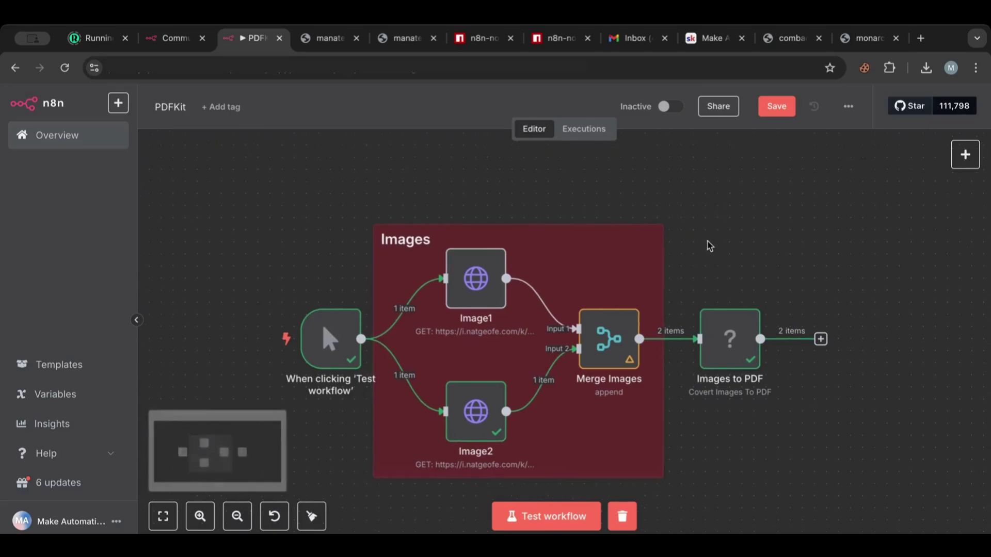
pyautogui.rightClick(596, 246)
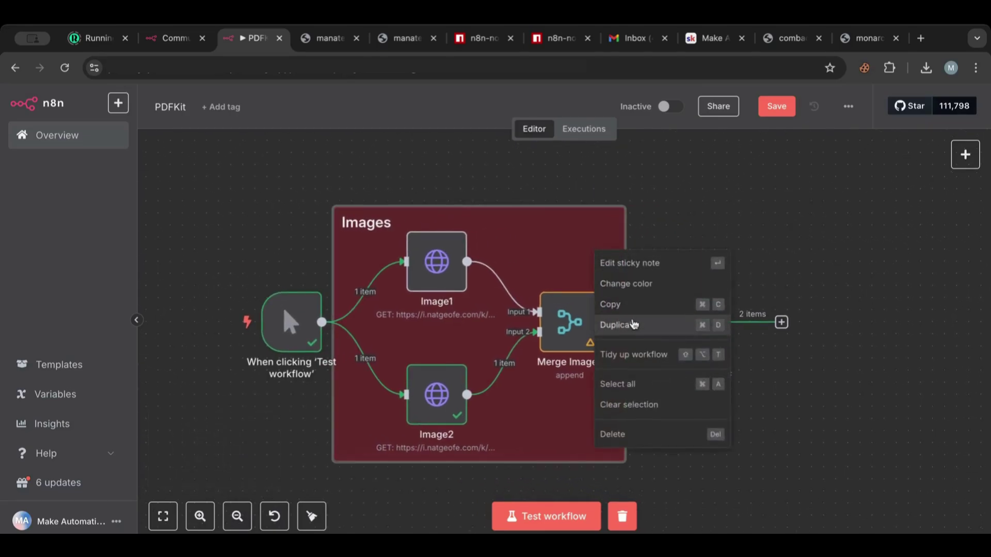
pyautogui.click(625, 323)
pyautogui.moveTo(775, 212); pyautogui.dragTo(748, 251)
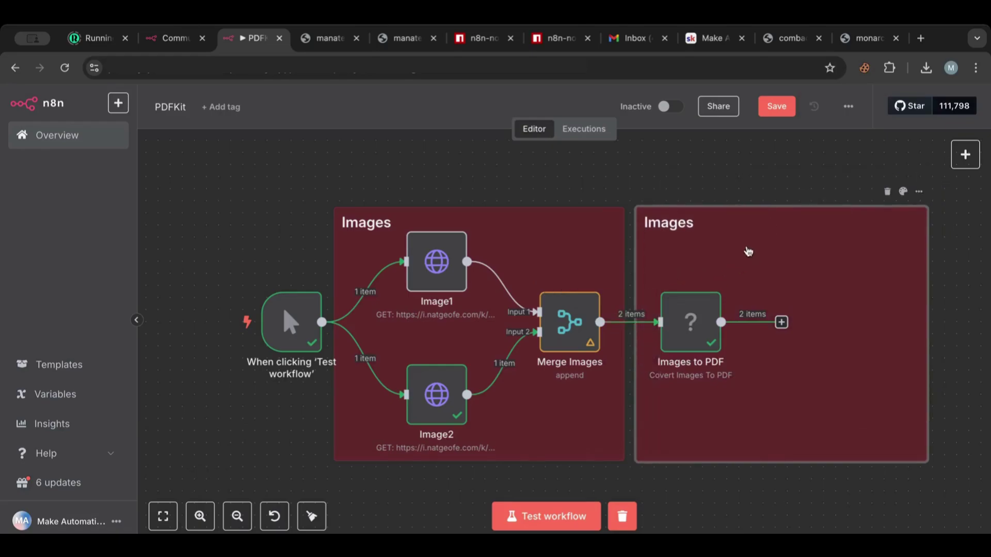
pyautogui.moveTo(929, 462); pyautogui.dragTo(812, 465)
# Step: Change the duplicated sticky note's heading to "## PDF" and colour the note green
pyautogui.doubleClick(711, 247)
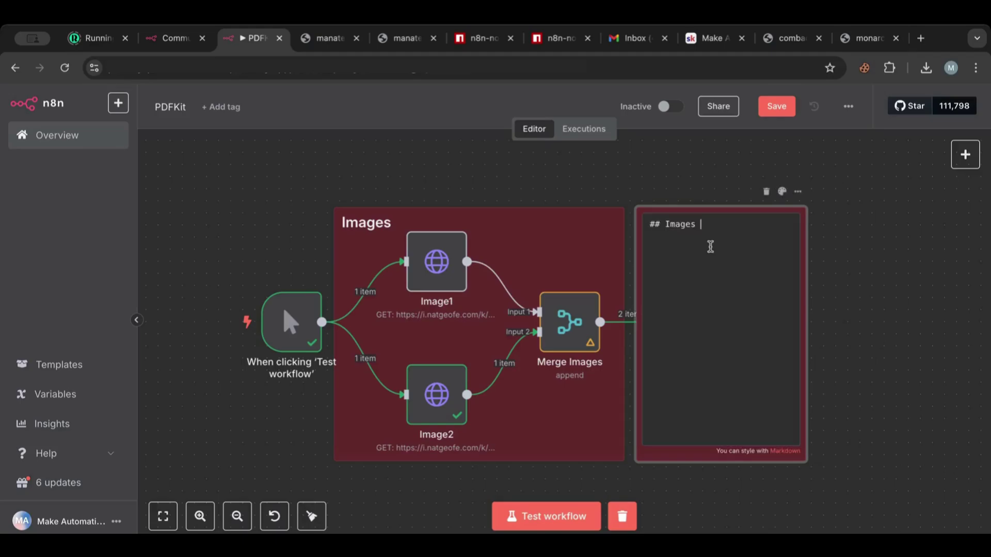
pyautogui.doubleClick(678, 226)
pyautogui.write('PDF')
pyautogui.click(785, 201)
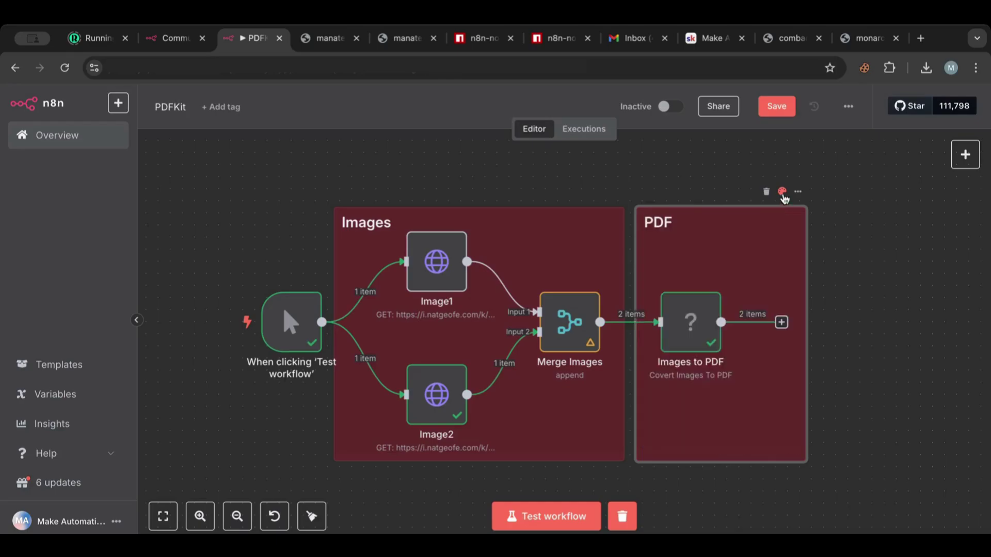
pyautogui.click(784, 195)
pyautogui.click(780, 169)
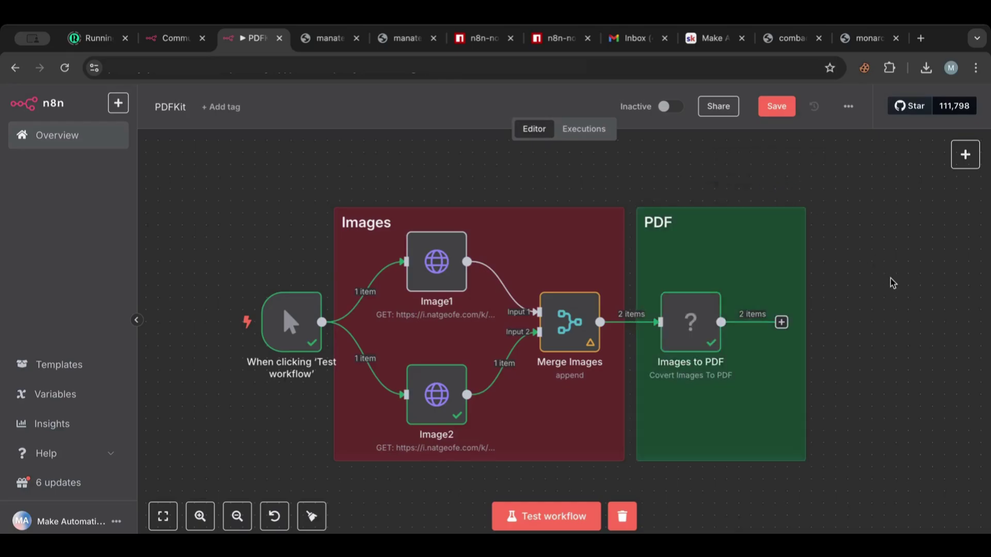
# Step: Move the manual trigger node further left, clear of the Images sticky note, and save the workflow
pyautogui.scroll(-1, 858, 278)
pyautogui.moveTo(288, 290)
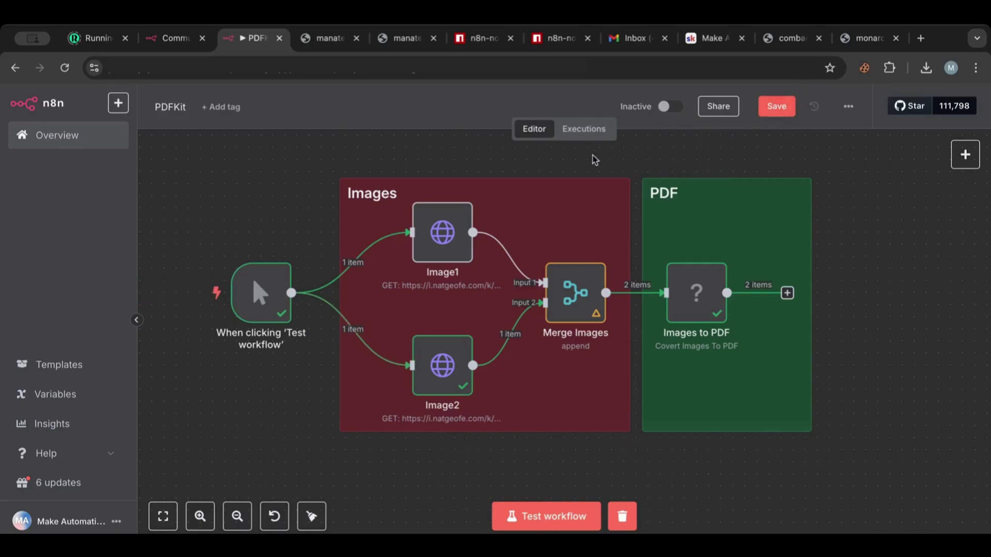
pyautogui.click(775, 115)
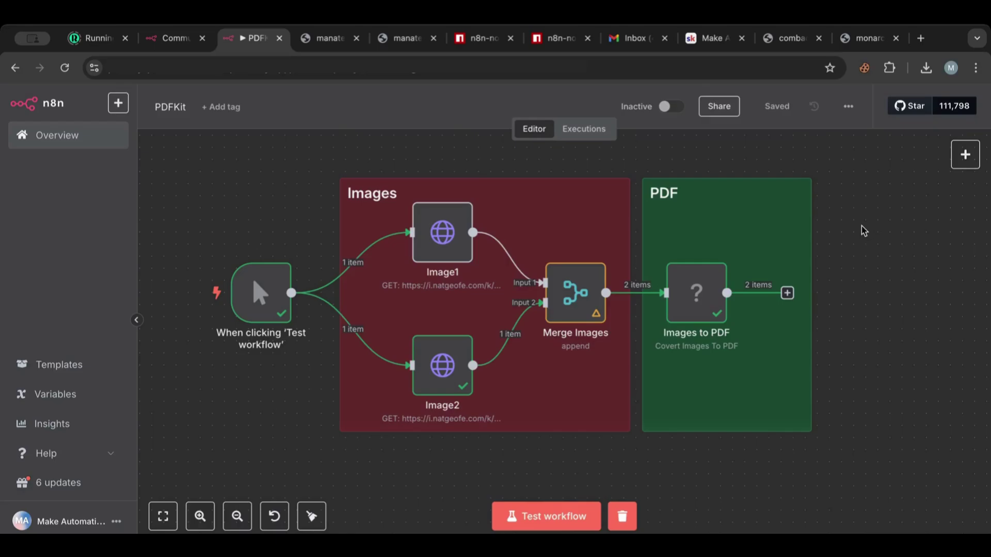